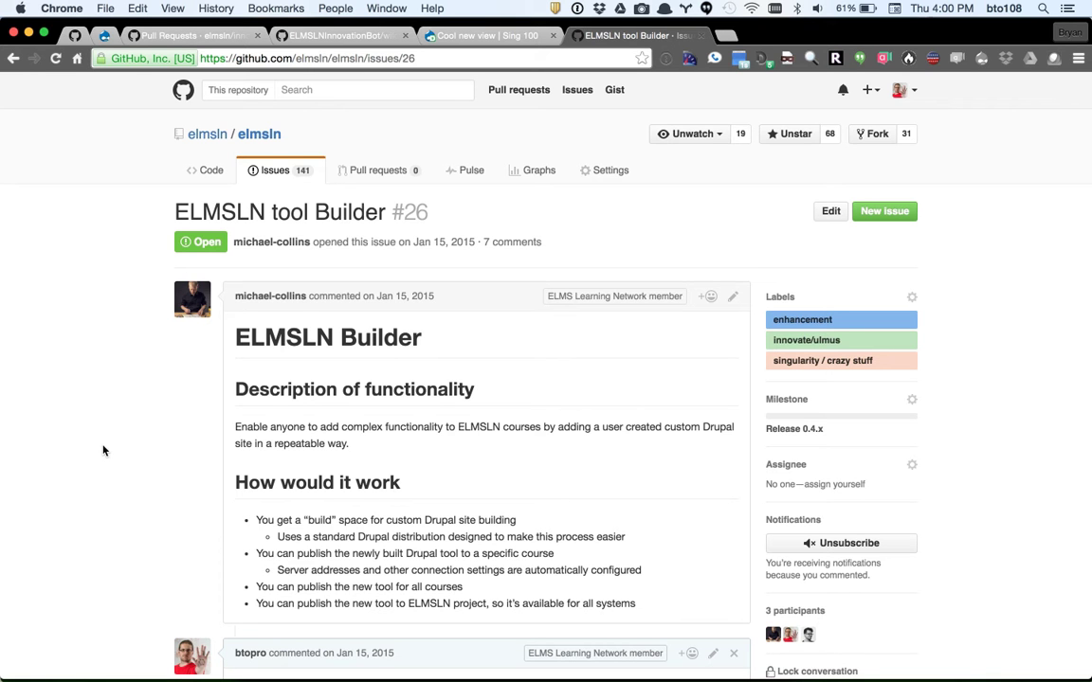
# - Read the description and first comments of the ELMSLN tool Builder issue
pyautogui.scroll(-2, 104, 451)
pyautogui.scroll(-1, 104, 451)
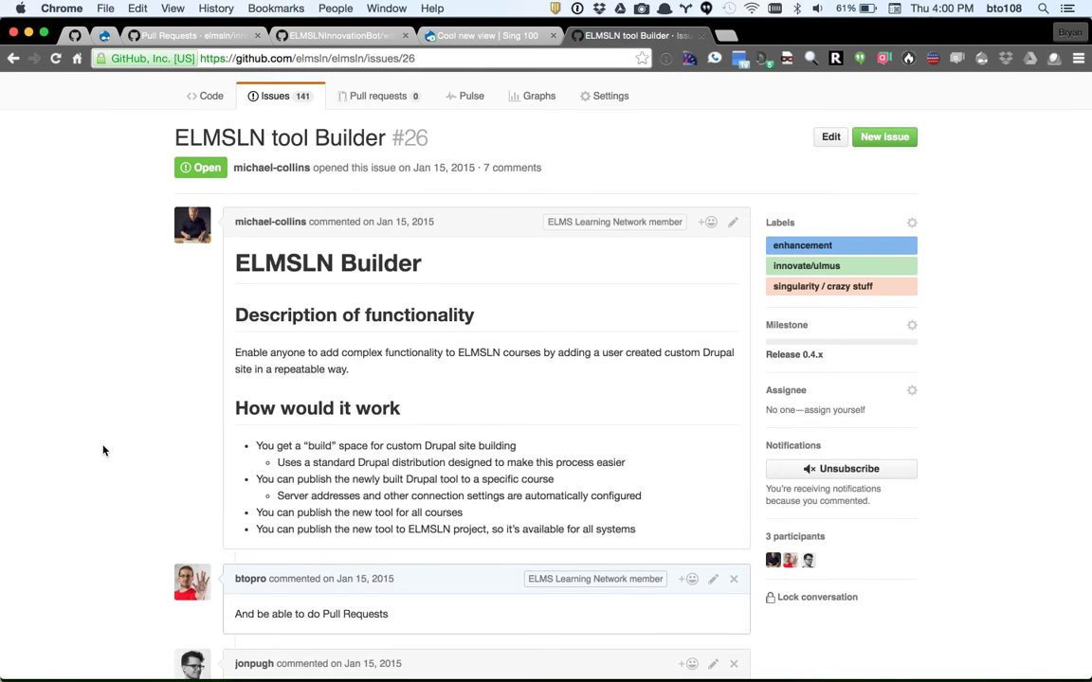
pyautogui.scroll(-2, 104, 451)
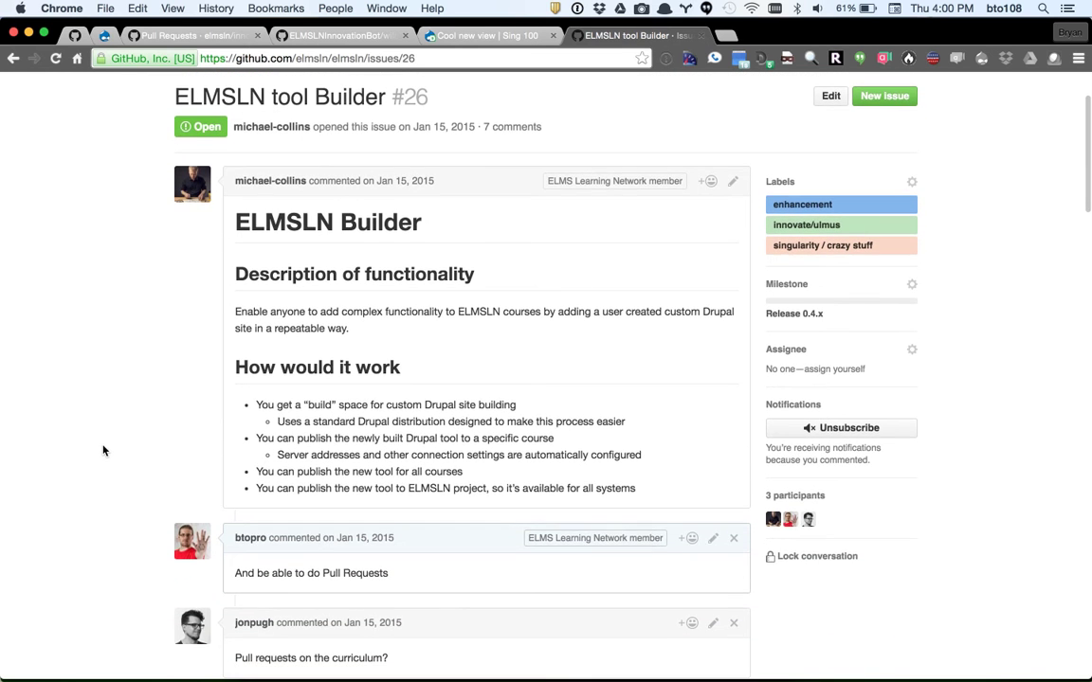
pyautogui.scroll(-1, 104, 451)
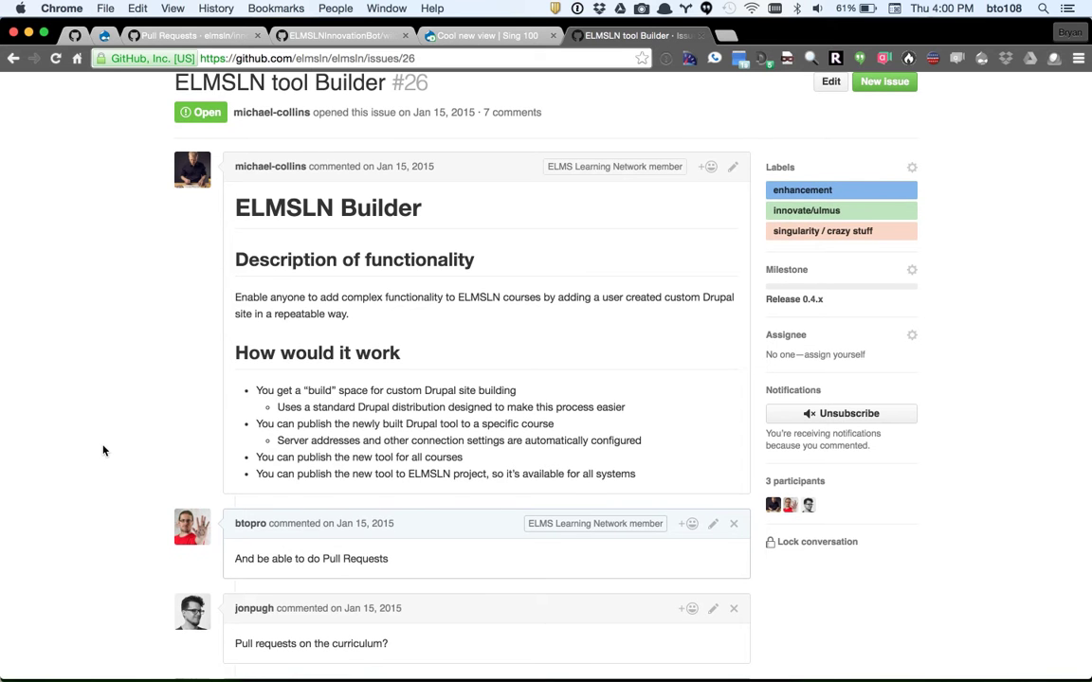
pyautogui.scroll(-2, 104, 451)
pyautogui.scroll(-1, 104, 451)
pyautogui.scroll(-2, 104, 451)
# - Tick the "automatically create ~/.ssh/config" and "include keys with repo" items in the issue's checklist comment
pyautogui.scroll(-20, 104, 451)
pyautogui.scroll(-13, 104, 451)
pyautogui.scroll(-11, 104, 451)
pyautogui.scroll(-8, 98, 480)
pyautogui.click(244, 191)
pyautogui.click(245, 211)
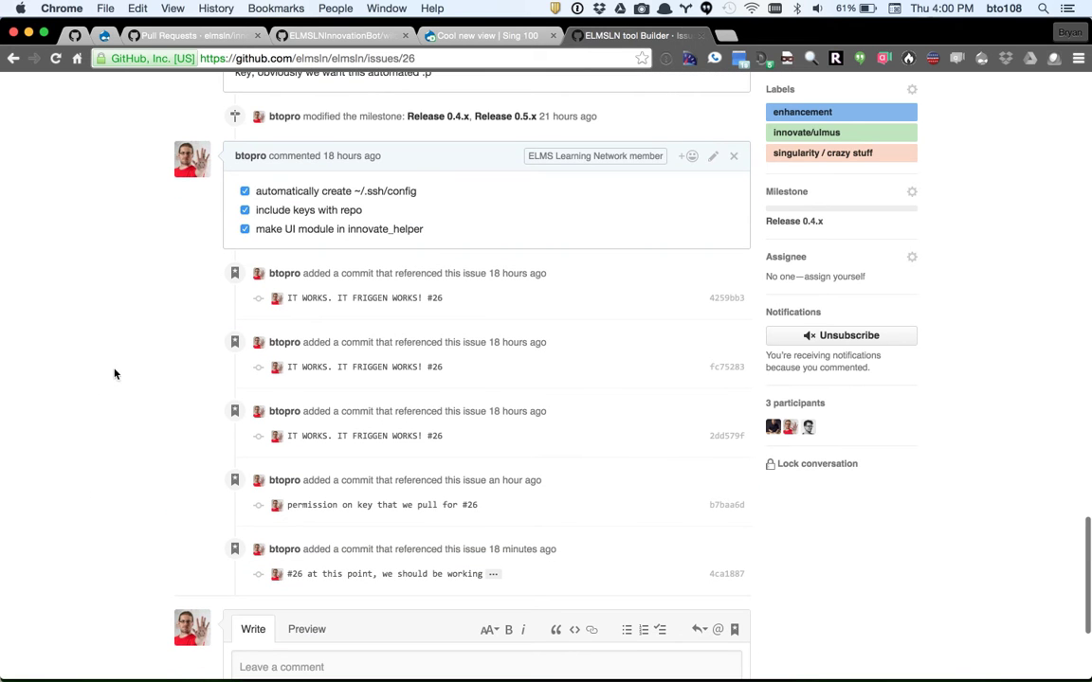
# - Set the issue's milestone to Release 0.3.x
pyautogui.scroll(-3, 114, 372)
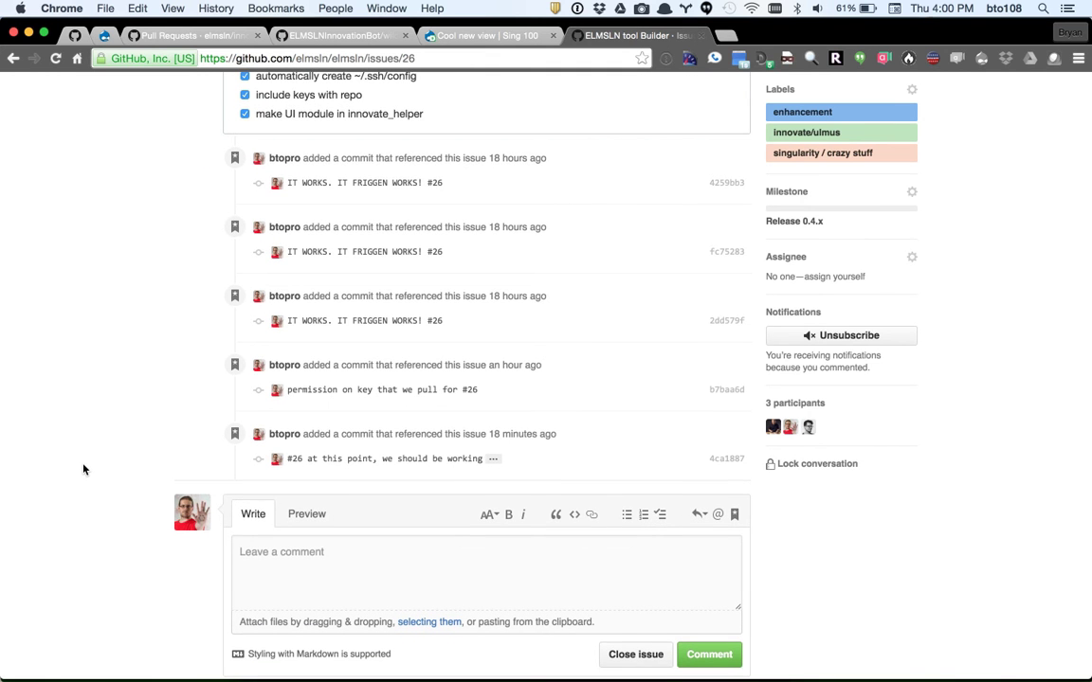
pyautogui.scroll(15, 84, 469)
pyautogui.scroll(5, 83, 469)
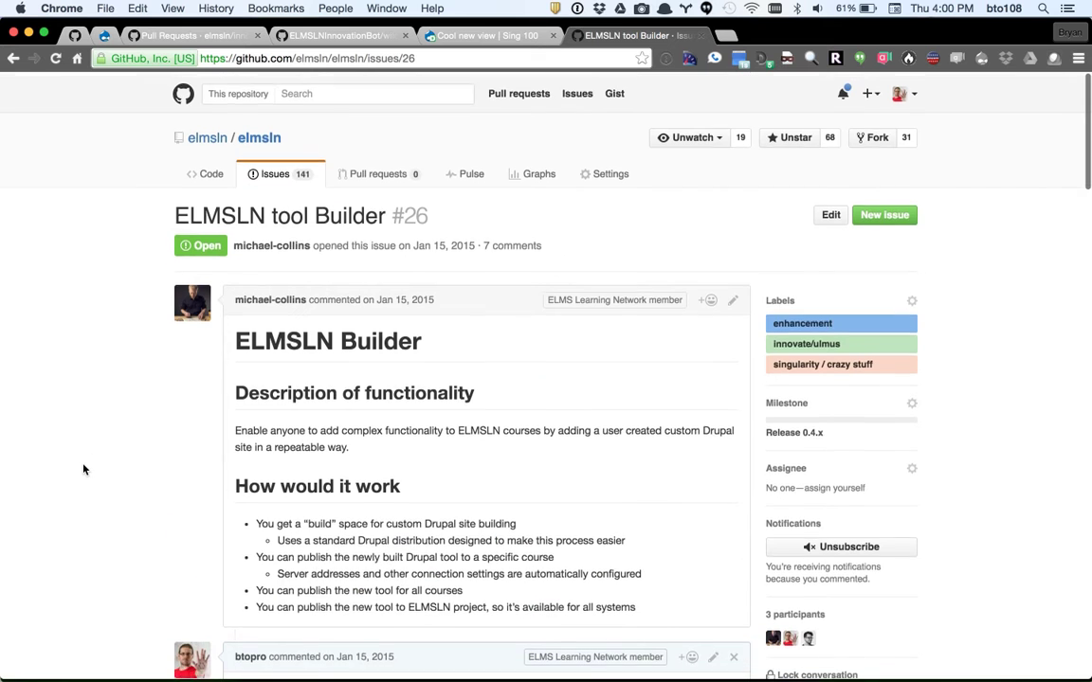
pyautogui.click(911, 401)
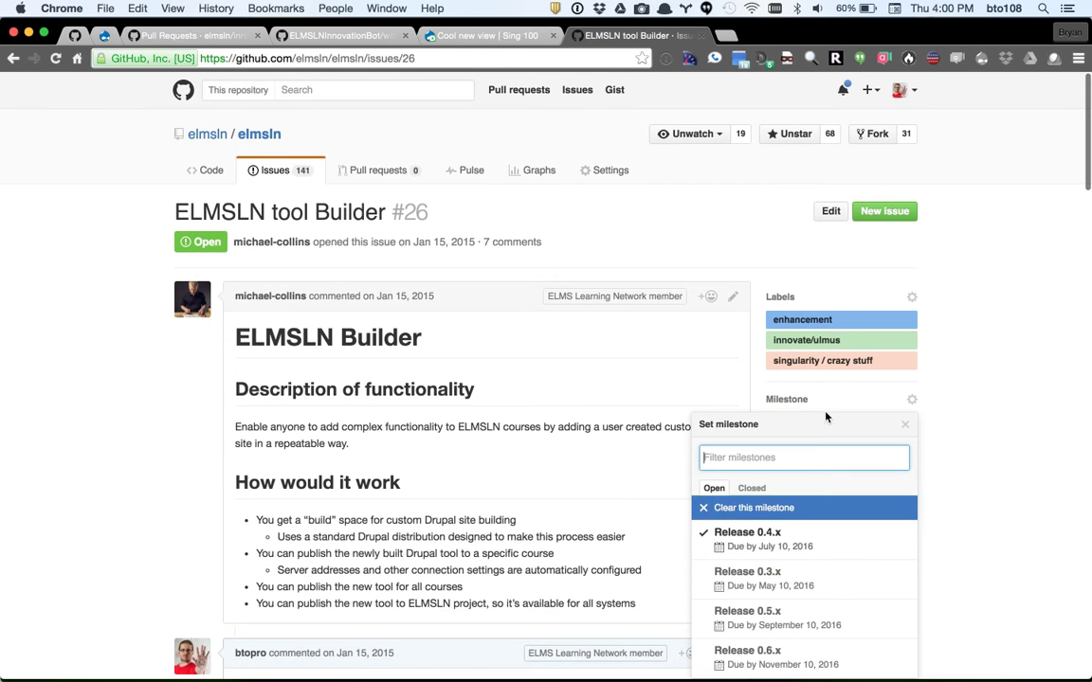
pyautogui.click(777, 576)
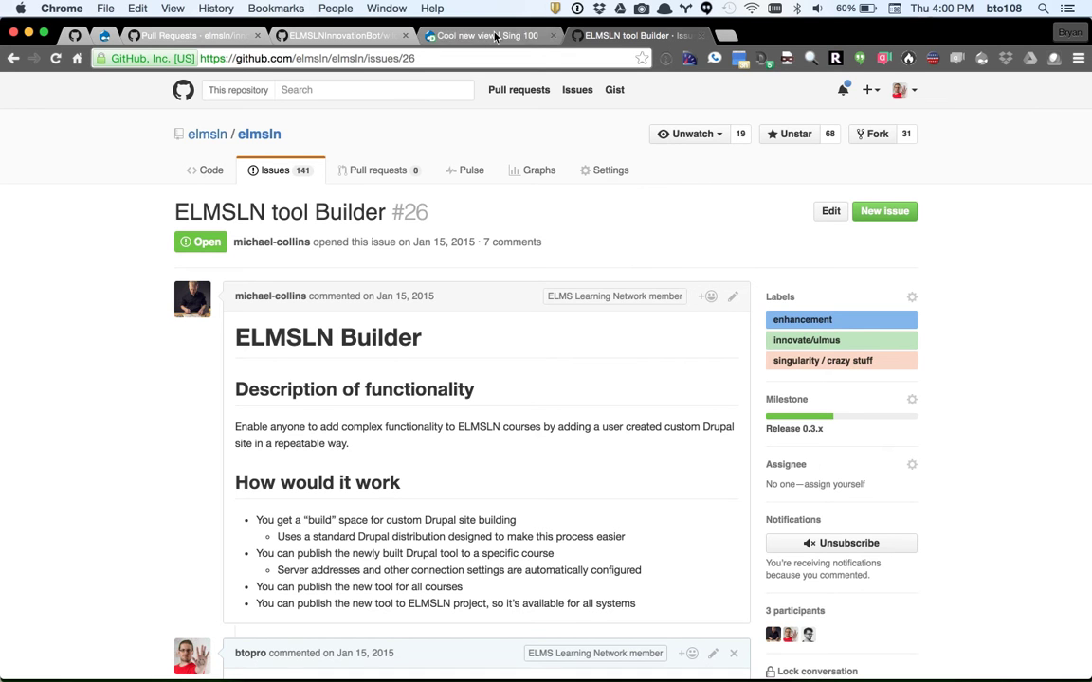
# - Switch to the Sing 100 Innovate site and open the form for adding a new content type
pyautogui.click(444, 31)
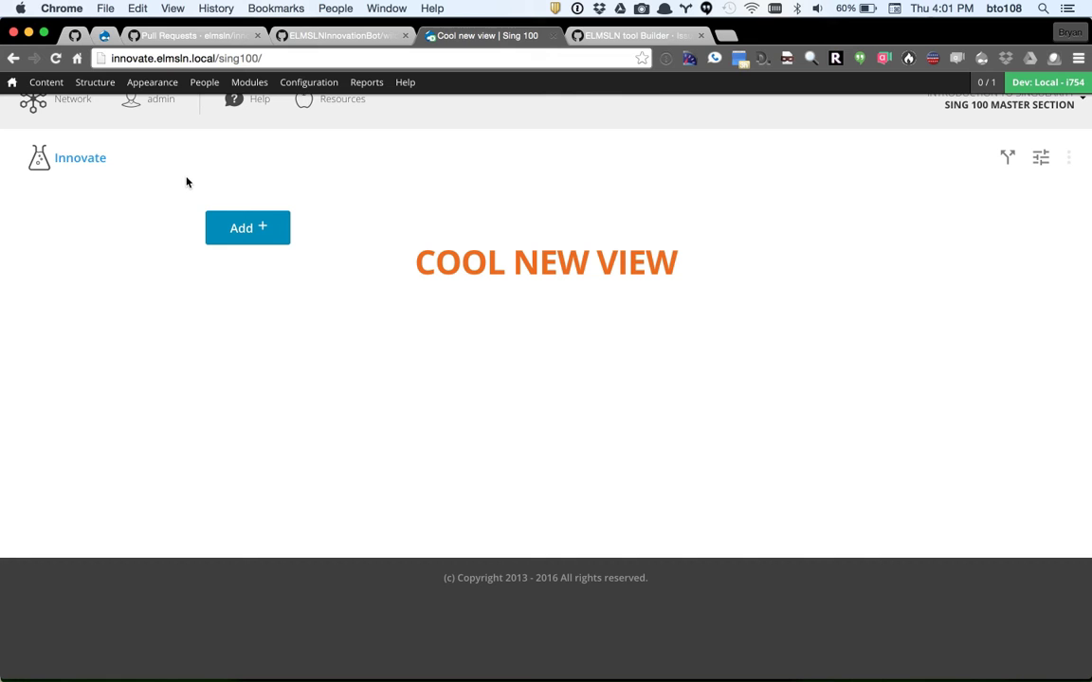
pyautogui.moveTo(95, 84)
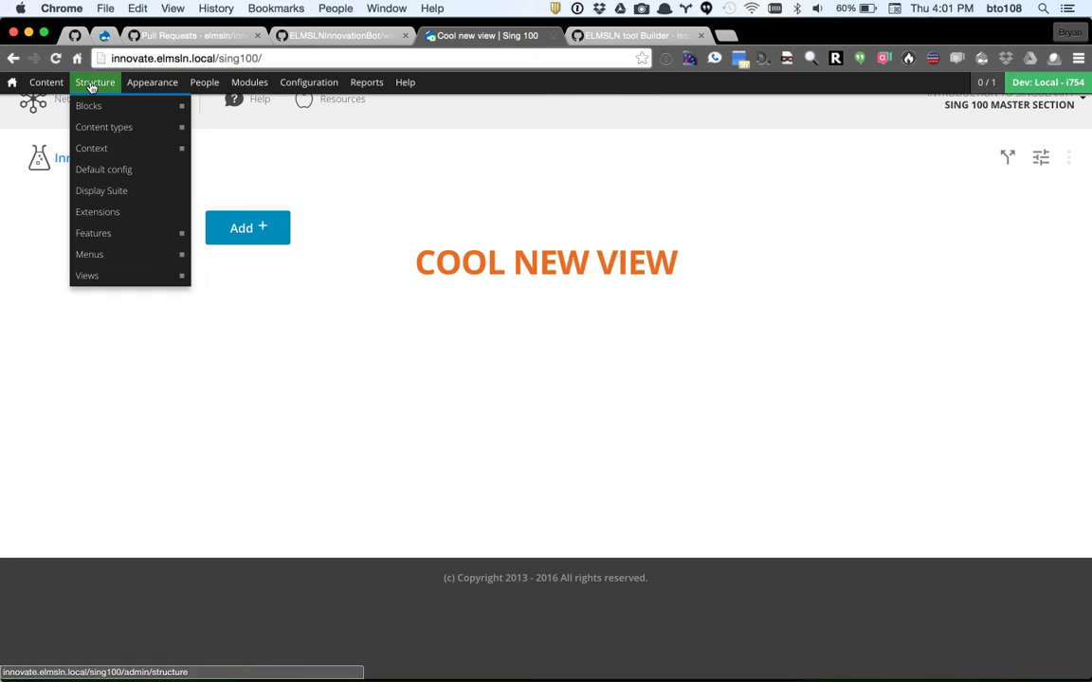
pyautogui.moveTo(106, 268)
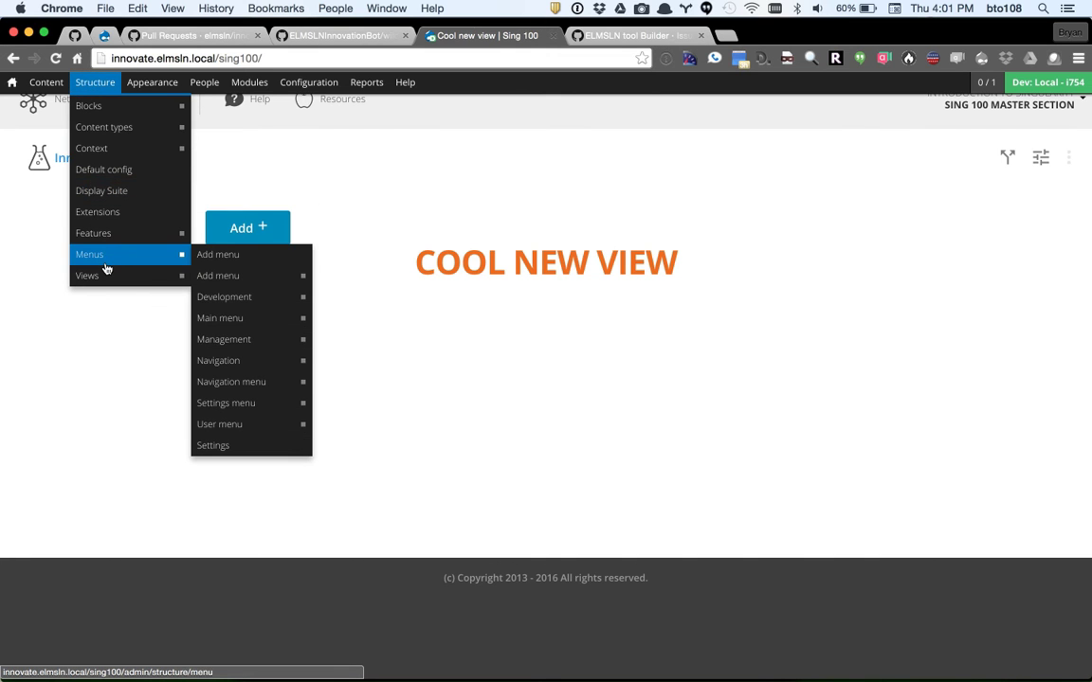
pyautogui.moveTo(146, 148)
pyautogui.moveTo(143, 125)
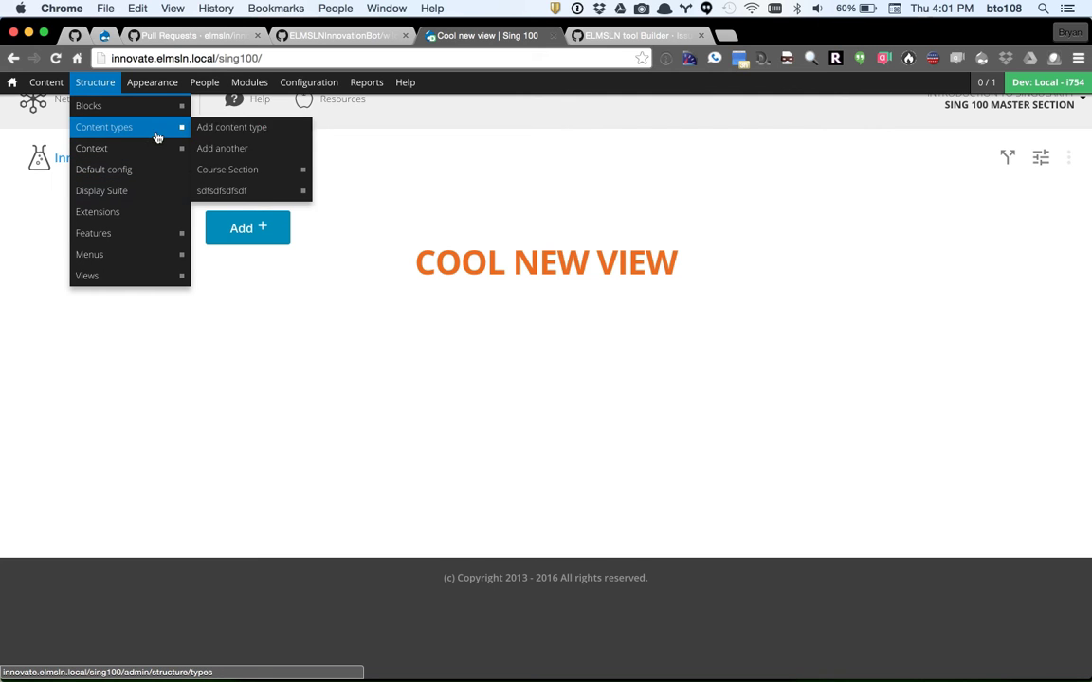
pyautogui.click(255, 134)
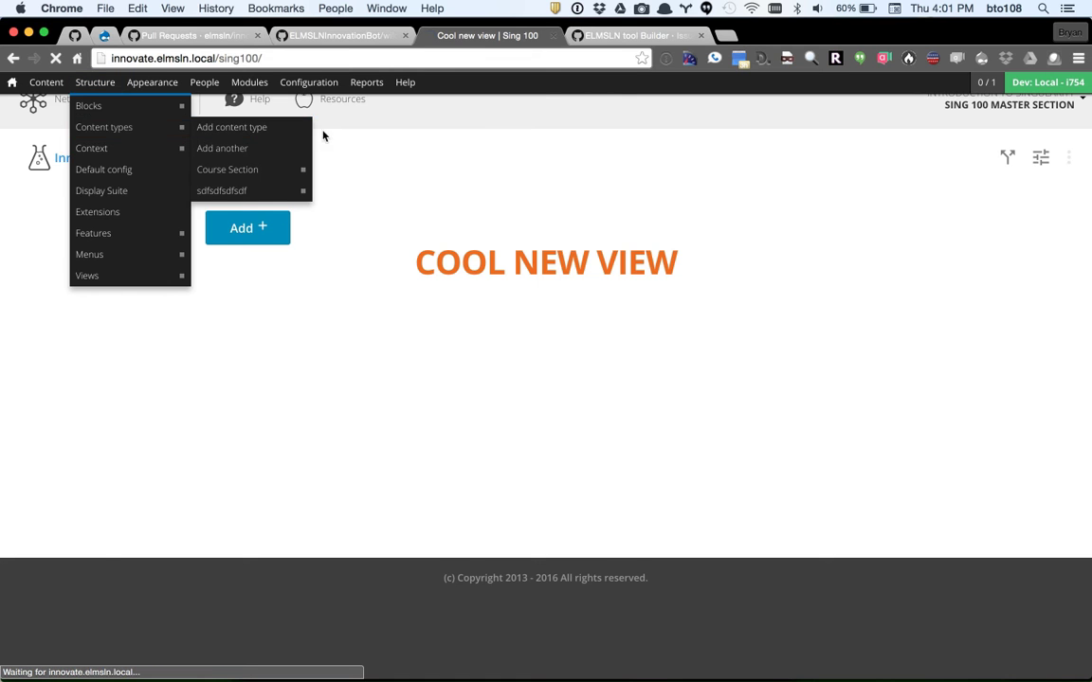
# - Name the new content type "Student organization"
pyautogui.click(158, 217)
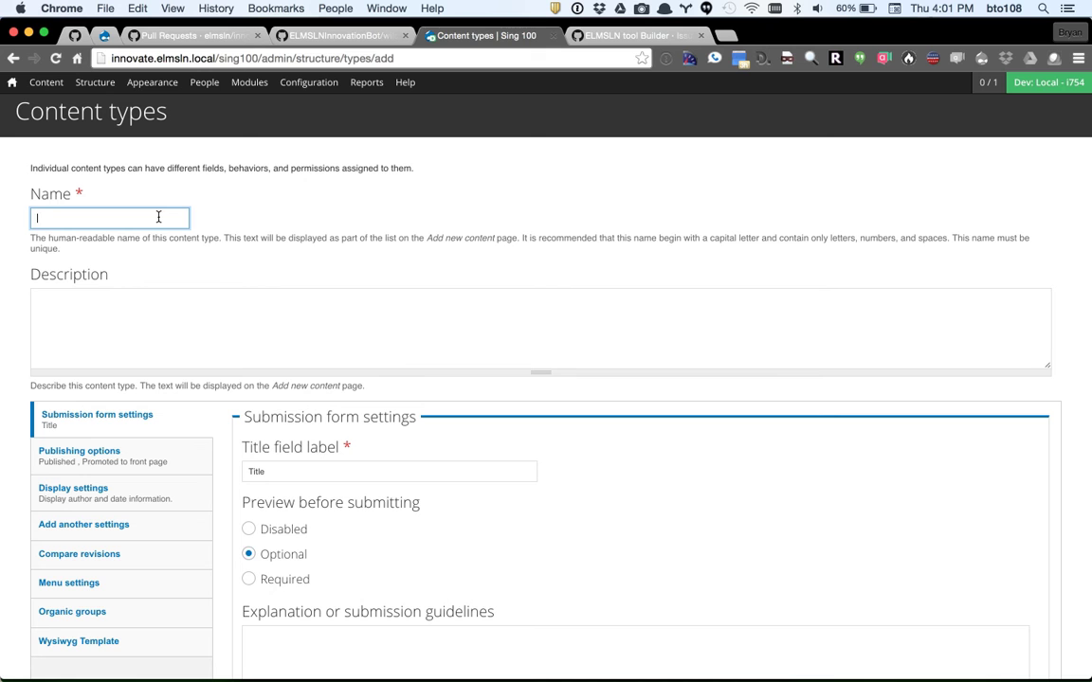
pyautogui.write('Course group')
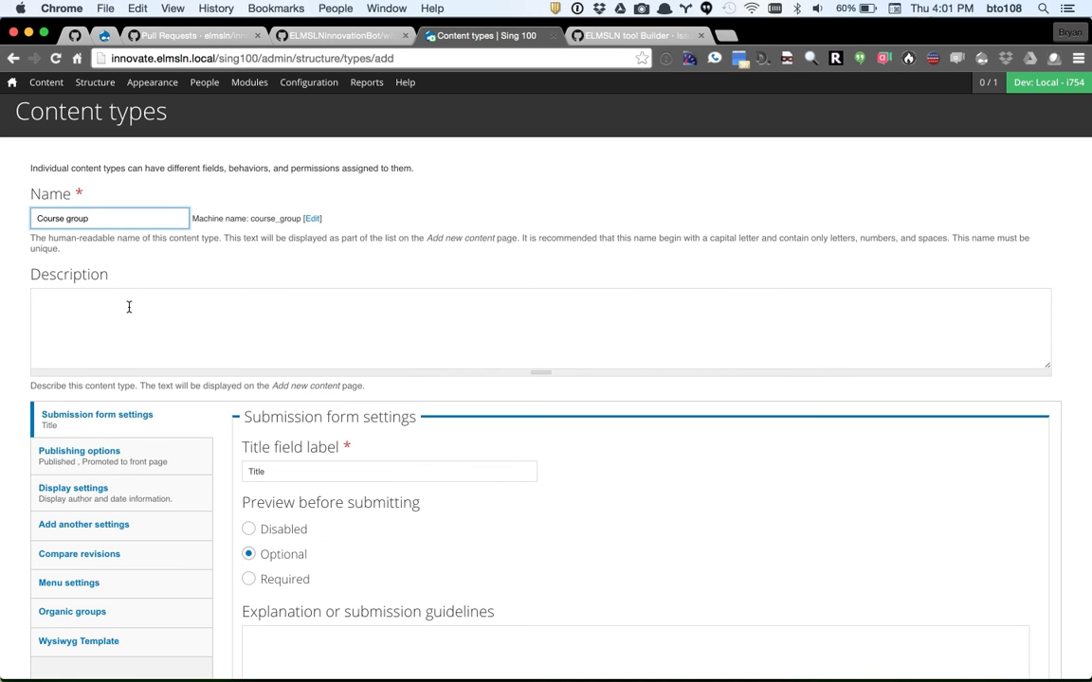
pyautogui.press('super+a')
pyautogui.press('Right')
pyautogui.press('super+a')
pyautogui.write('Student organization')
# - Disable the preview before submitting and set the content type's title field label to "Name"
pyautogui.click(217, 354)
pyautogui.scroll(-1, 217, 352)
pyautogui.scroll(-1, 217, 354)
pyautogui.click(250, 438)
pyautogui.click(282, 380)
pyautogui.press('super+a')
pyautogui.write('Name')
# - Adjust the content type's publishing options and one further settings group, and save it to continue with adding fields
pyautogui.click(133, 364)
pyautogui.click(248, 448)
pyautogui.click(140, 449)
pyautogui.click(249, 395)
pyautogui.click(192, 628)
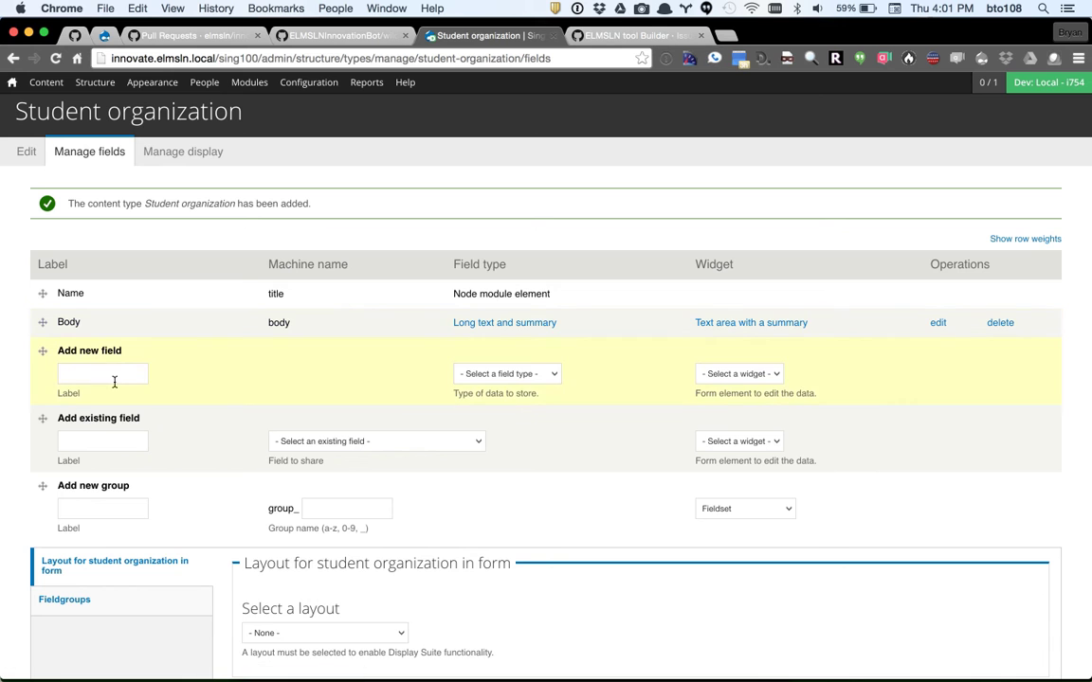
# - Add a new field labelled "dffsdsf" to the Student organization type, using the Image field type and Image widget
pyautogui.click(114, 377)
pyautogui.write('dffsdsf')
pyautogui.click(507, 373)
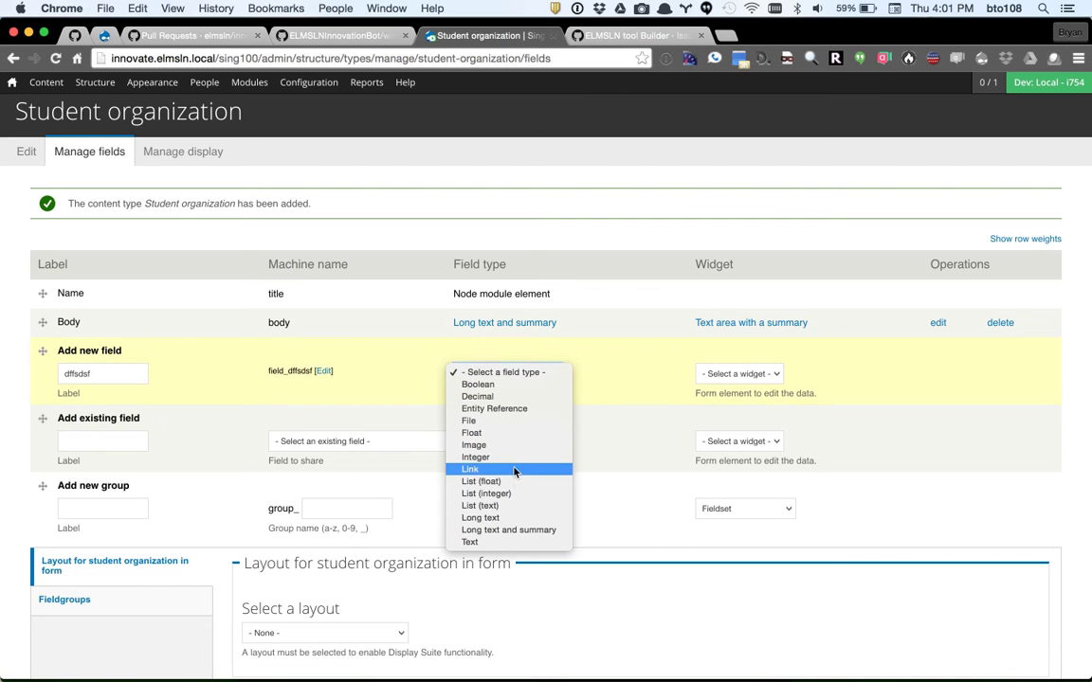
pyautogui.click(474, 445)
pyautogui.click(716, 373)
pyautogui.click(715, 373)
pyautogui.scroll(-2, 116, 432)
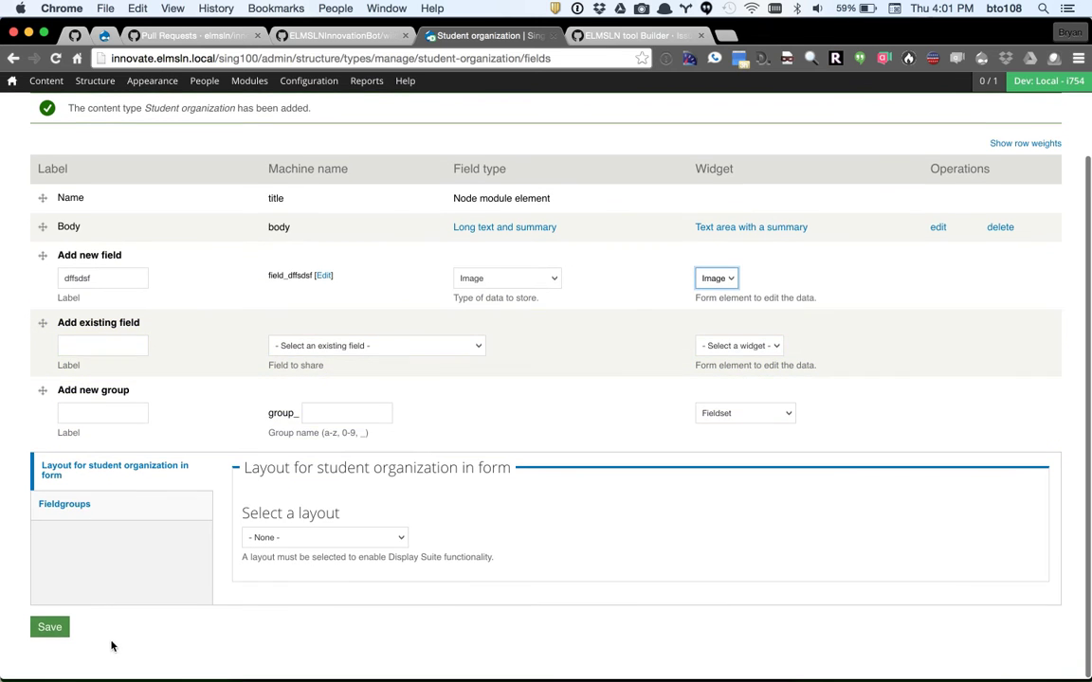
pyautogui.click(53, 630)
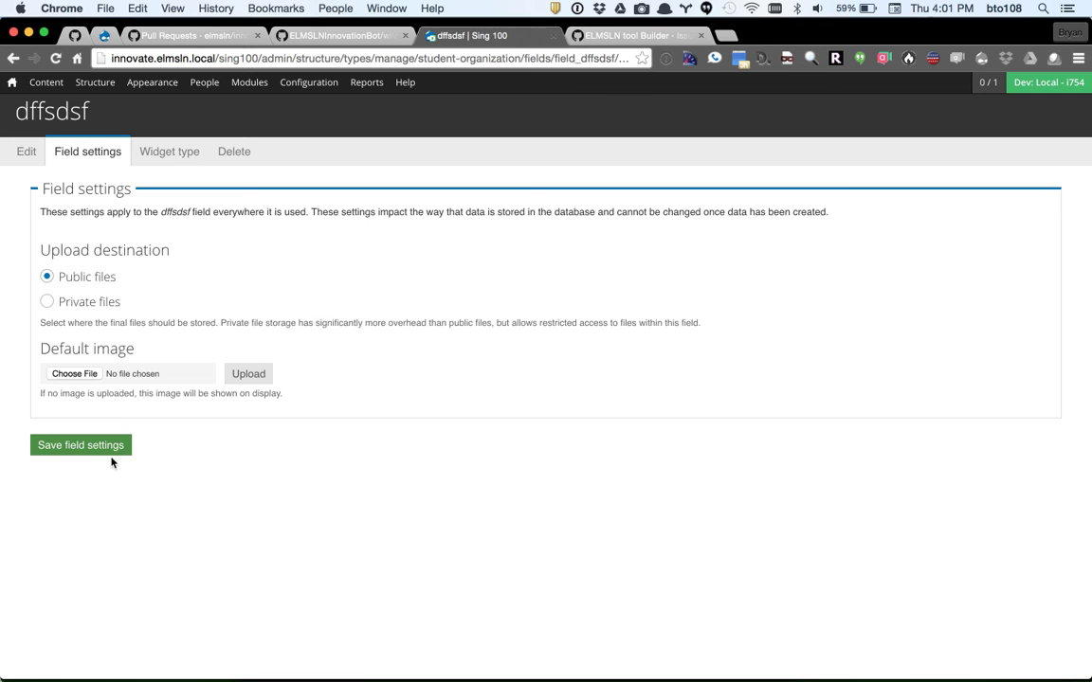
# - Save the image field's storage settings with Public files, make the field required, and save its configuration
pyautogui.click(112, 445)
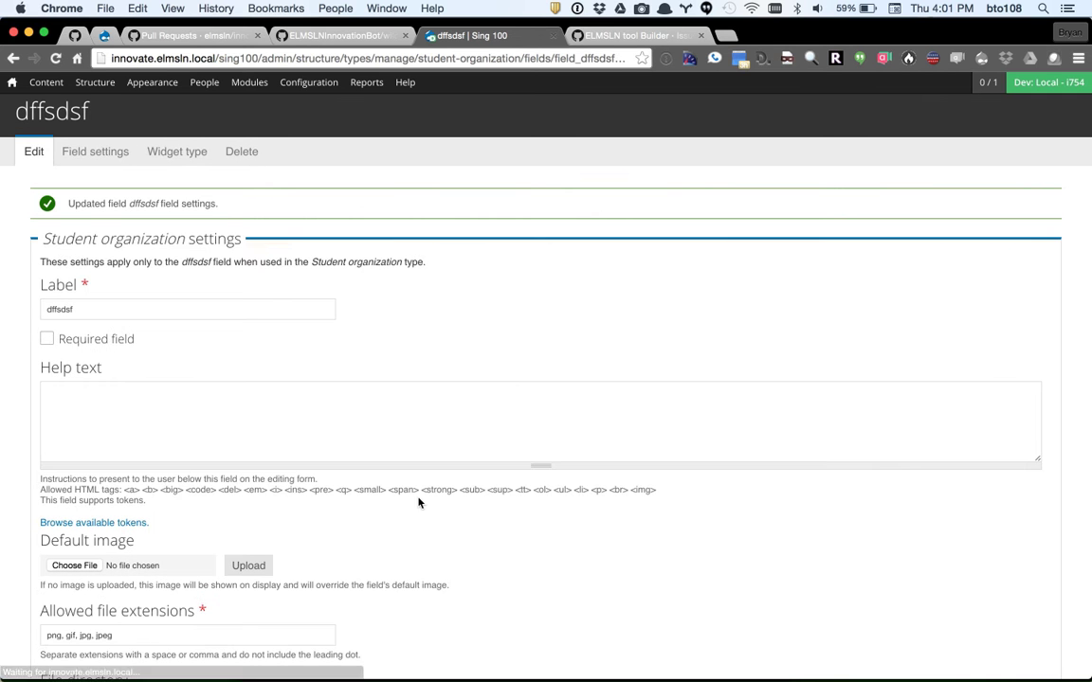
pyautogui.click(47, 337)
pyautogui.scroll(-10, 123, 347)
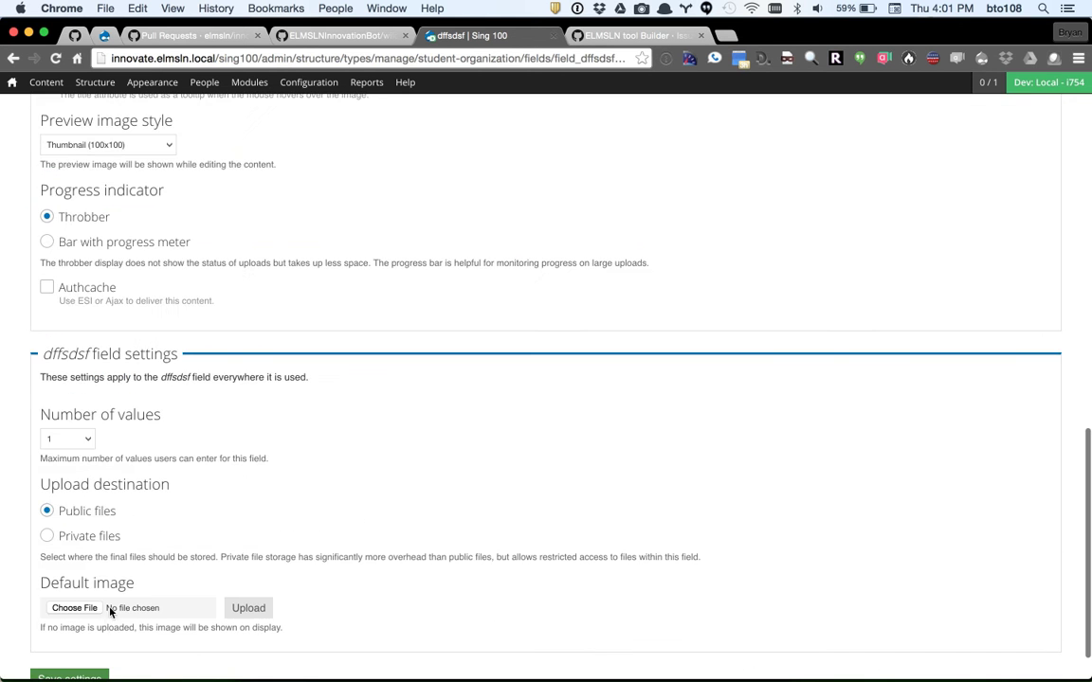
pyautogui.click(72, 637)
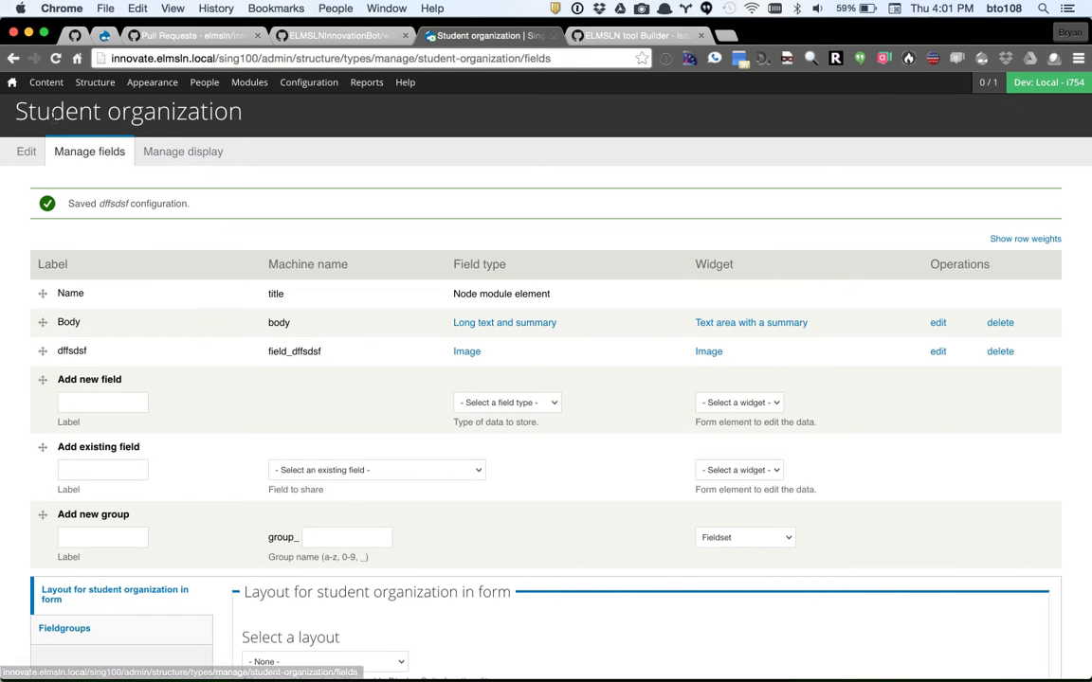
# - Open the creation form for a Student organization and look over its fields
pyautogui.moveTo(50, 82)
pyautogui.moveTo(133, 106)
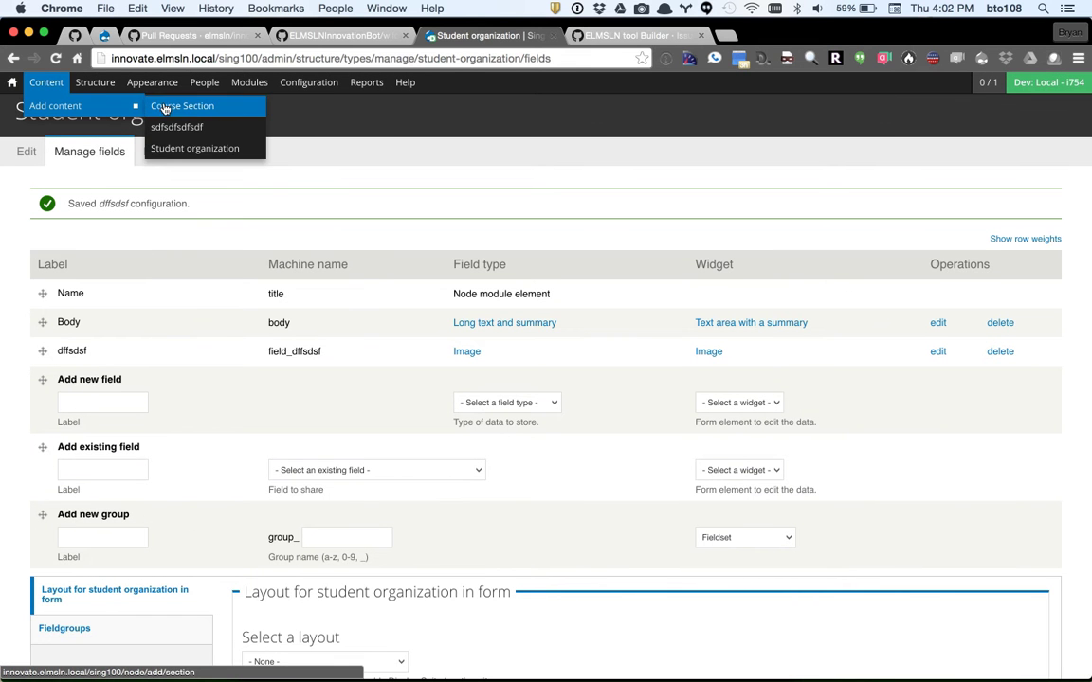
pyautogui.click(200, 148)
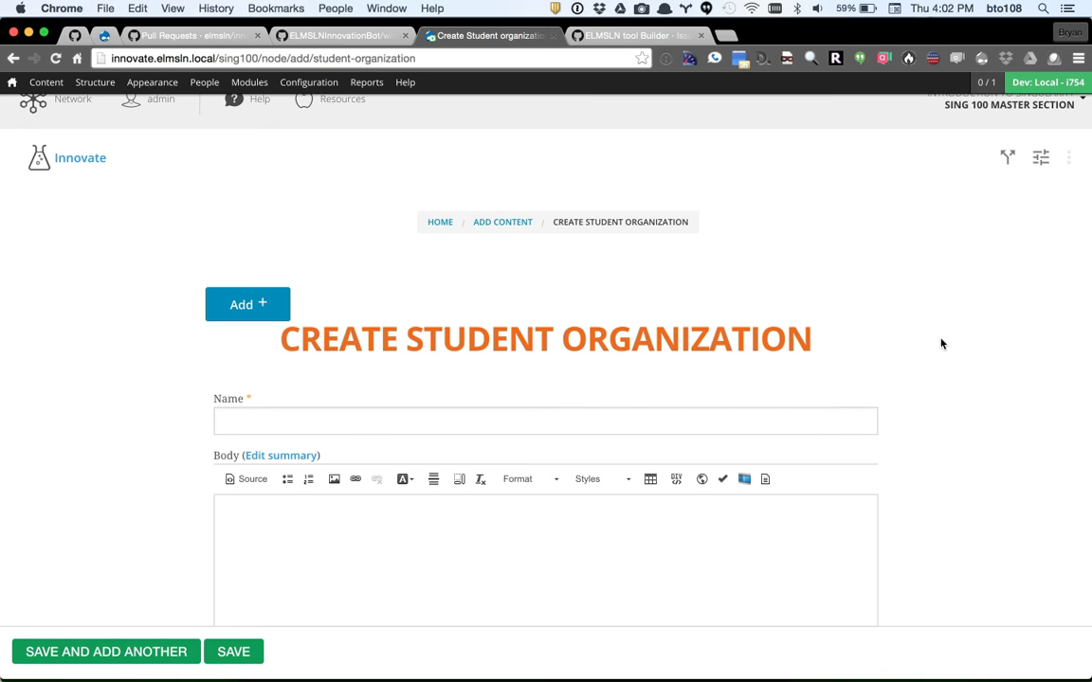
pyautogui.scroll(-5, 941, 344)
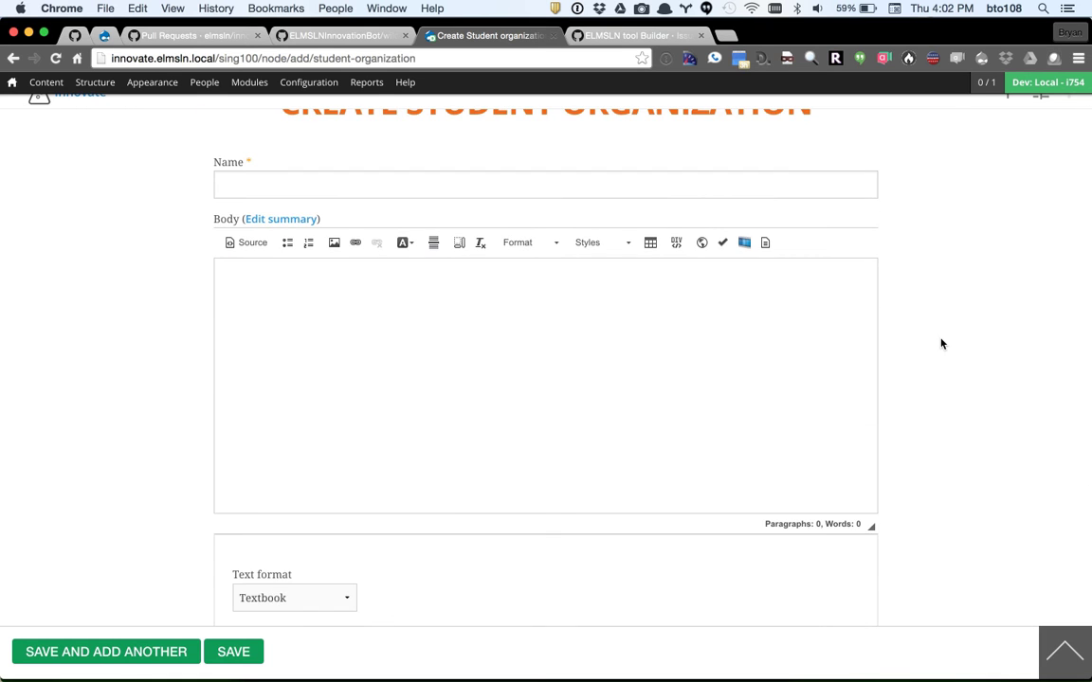
pyautogui.scroll(2, 941, 344)
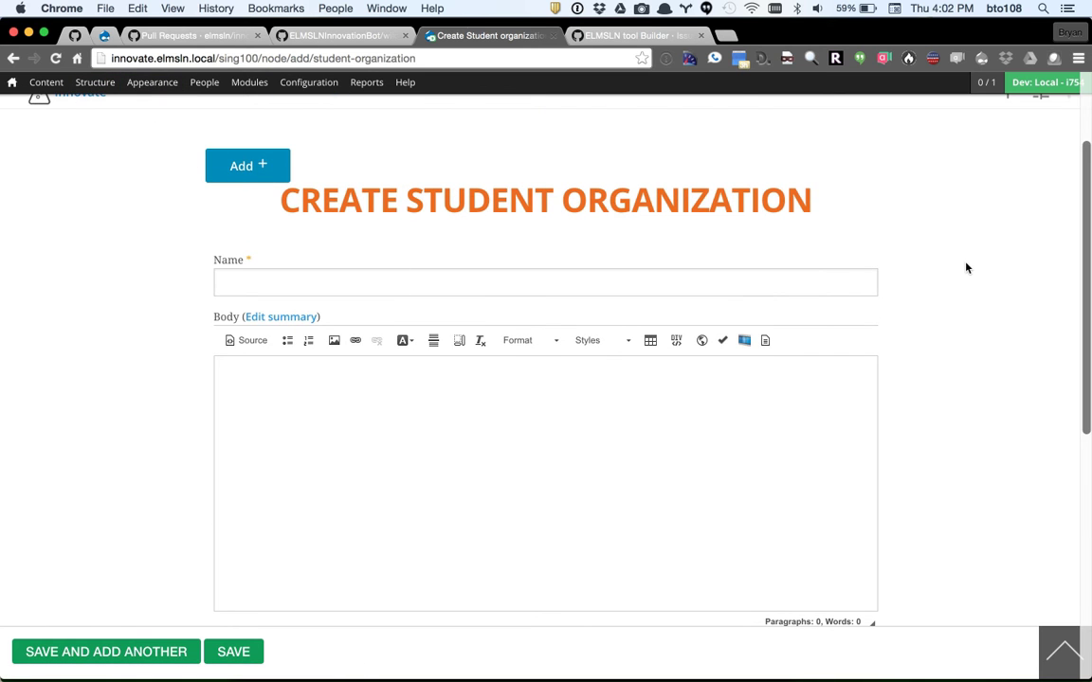
pyautogui.scroll(3, 967, 268)
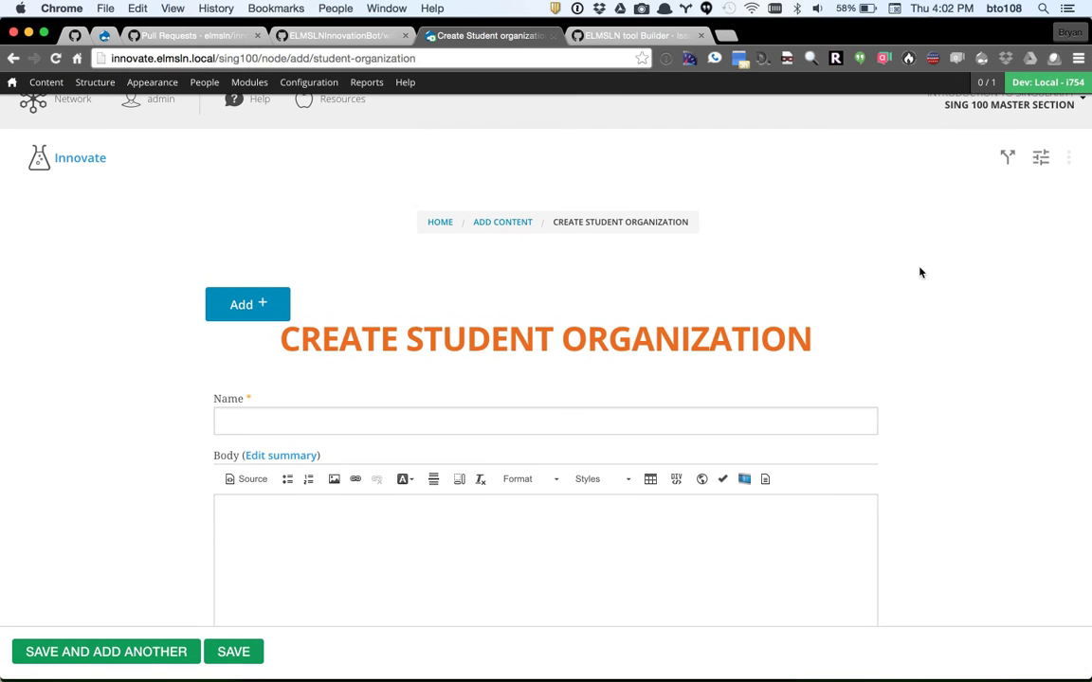
# - Return to the site's home page and open the "Submit your idea to Innovate!" form
pyautogui.click(442, 226)
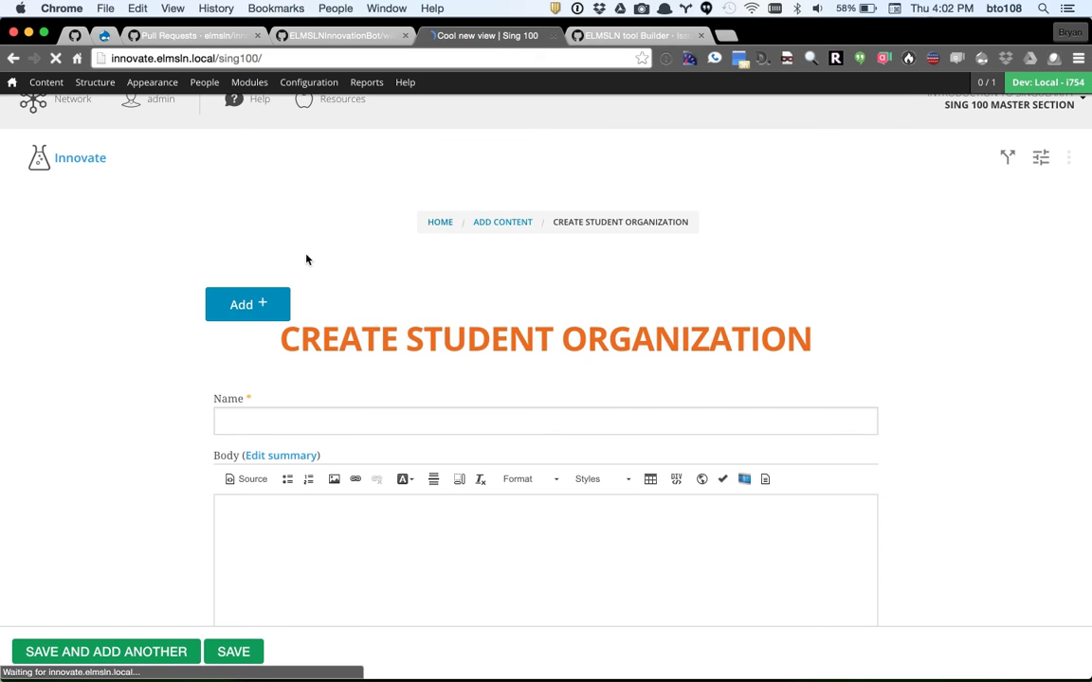
pyautogui.click(970, 114)
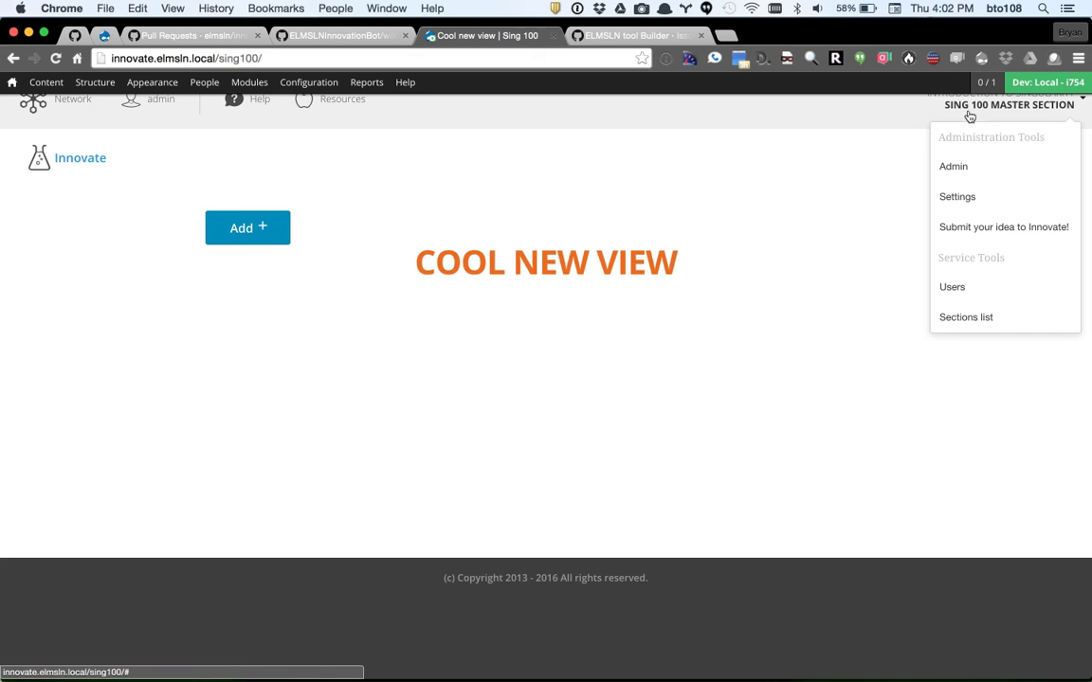
pyautogui.click(900, 228)
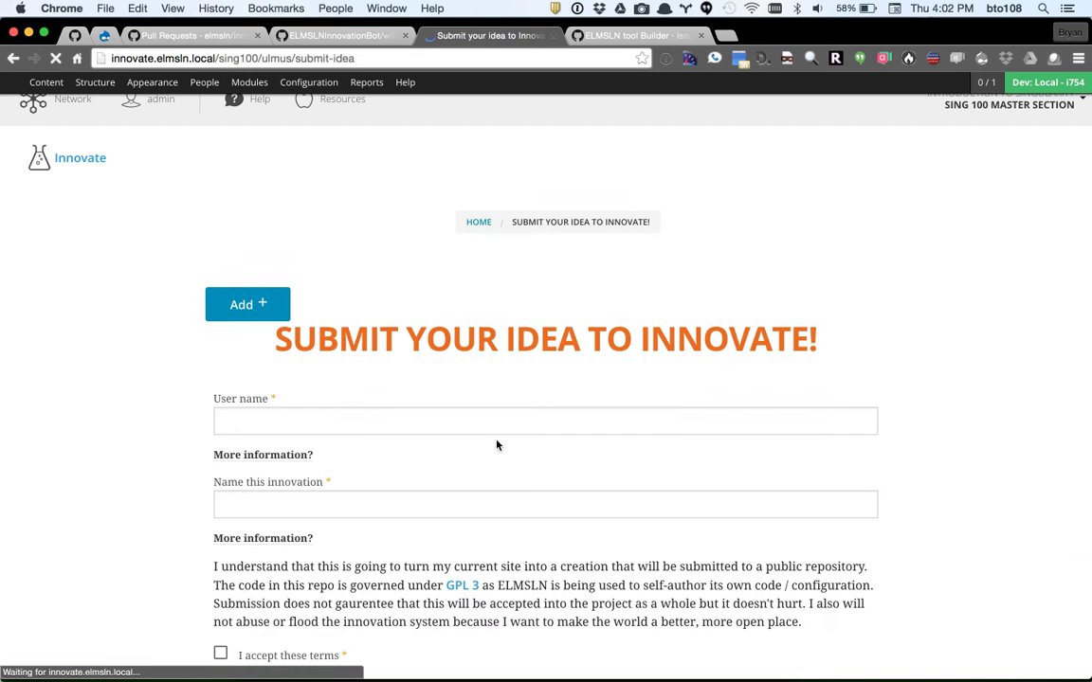
# - Submit the innovation with the submitter's user name, the innovation name "StudentOganization" and the terms accepted
pyautogui.click(344, 419)
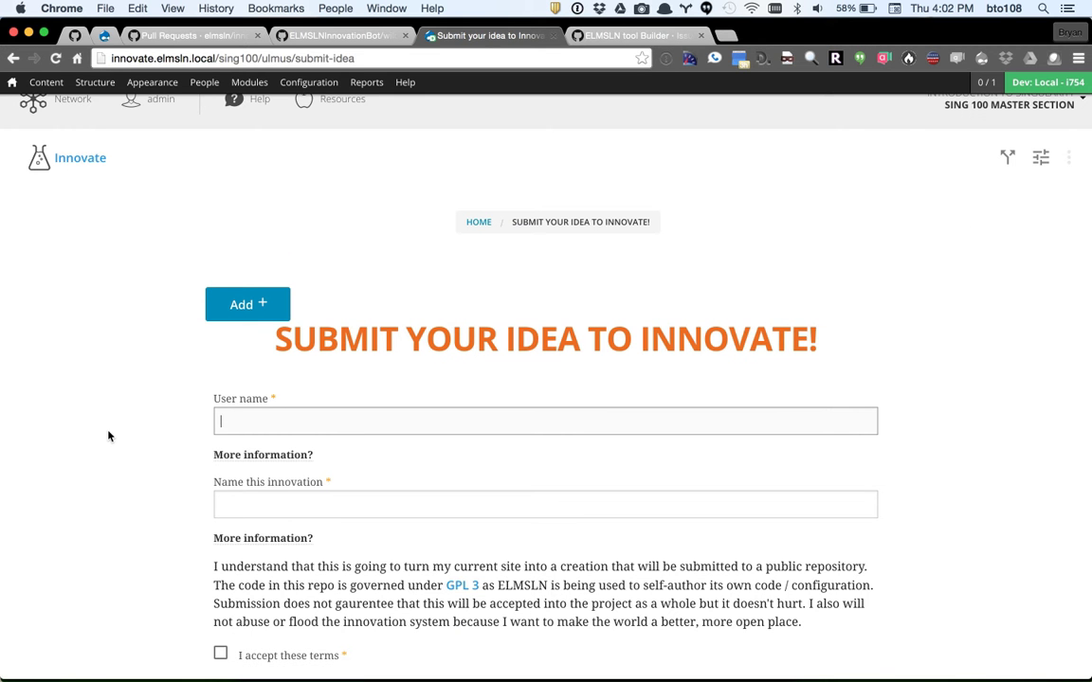
pyautogui.write('btopro')
pyautogui.scroll(-2, 160, 453)
pyautogui.click(339, 404)
pyautogui.write('StudentOganization')
pyautogui.click(153, 541)
pyautogui.click(219, 551)
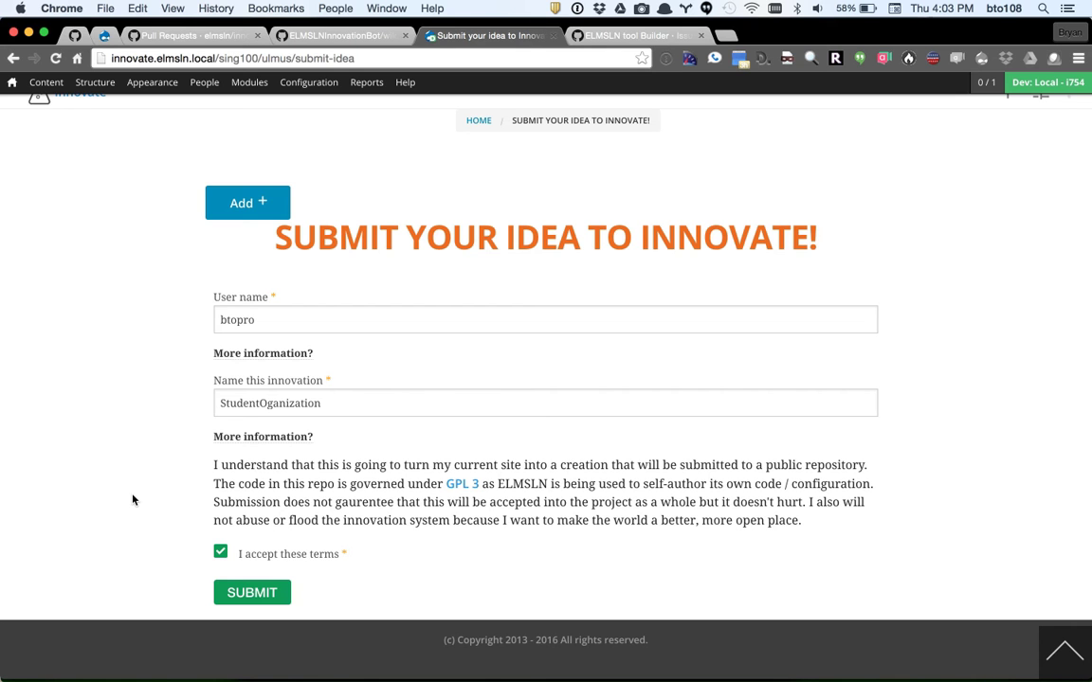
pyautogui.click(243, 594)
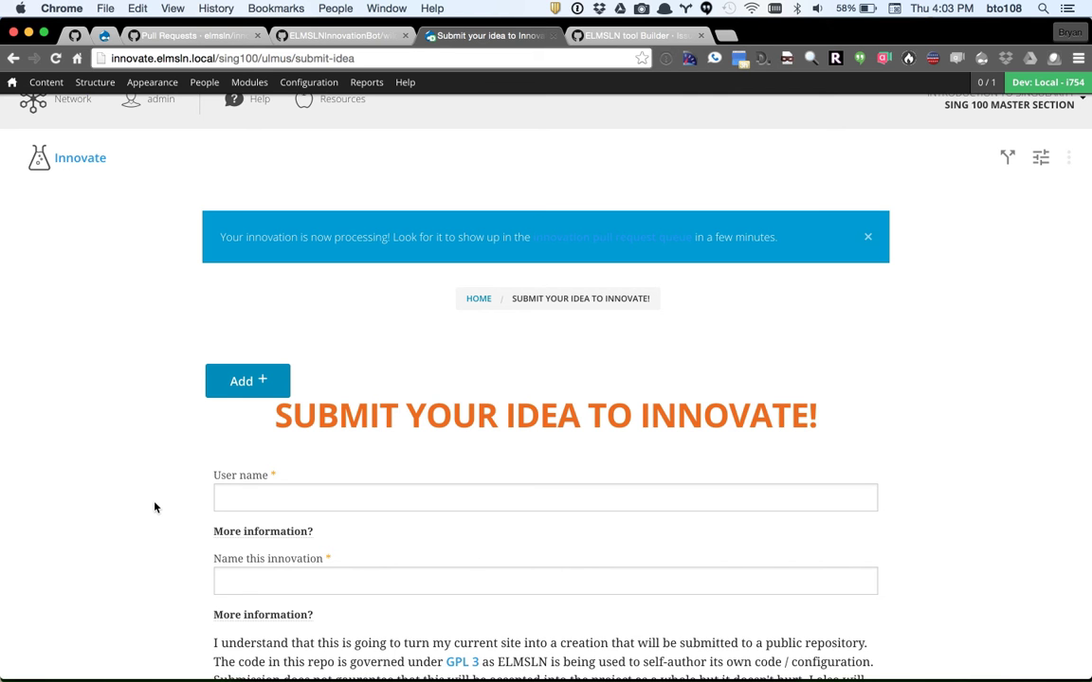
# - Switch to Terminal and list the files in the drush-command-job directory with the l command
pyautogui.press('super+Tab')
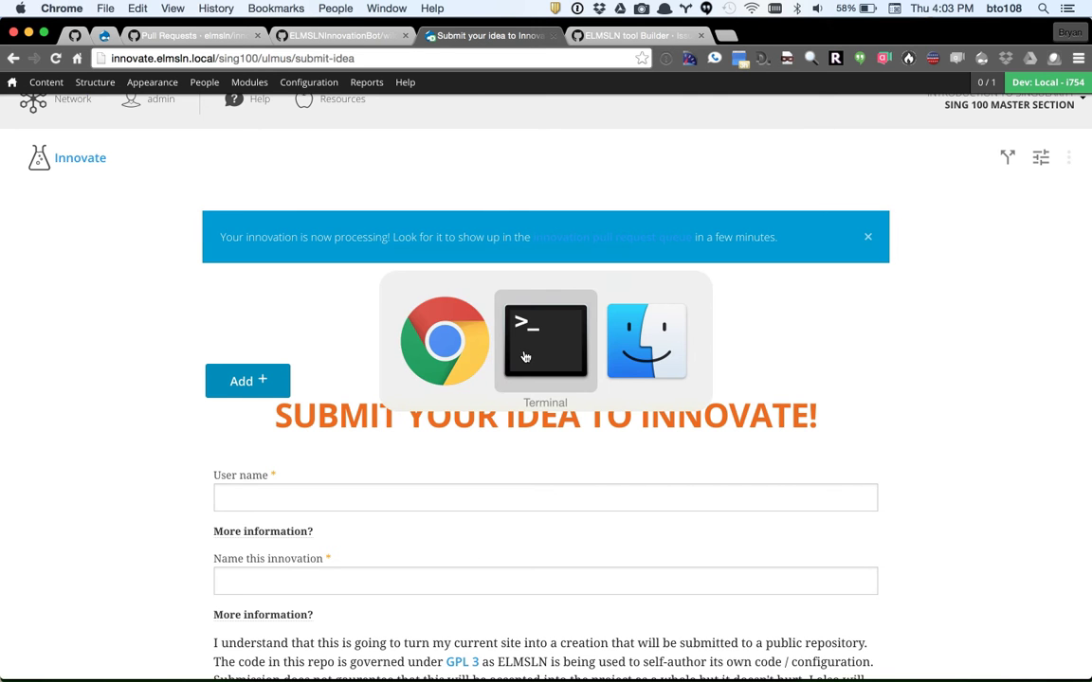
pyautogui.click(396, 170)
pyautogui.write('l')
pyautogui.press('Return')
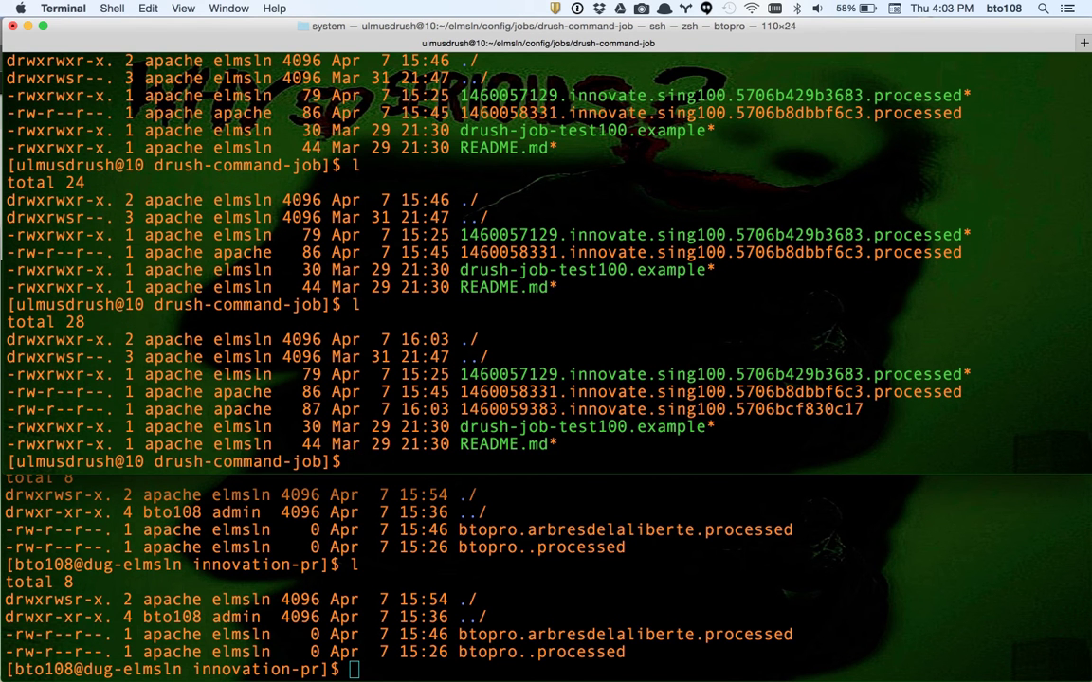
# - List the drush-command-job directory again and open the job file 1460059383.innovate.sing100.5706bcf830c17 in vi
pyautogui.write('l')
pyautogui.press('Return')
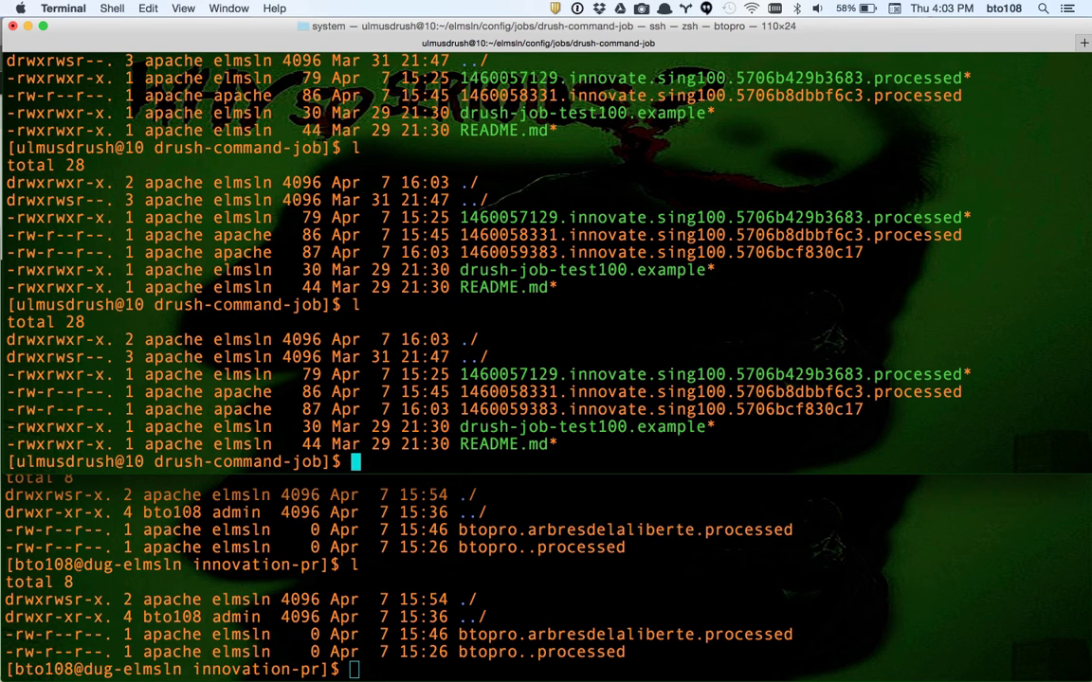
pyautogui.moveTo(864, 409); pyautogui.dragTo(460, 410)
pyautogui.press('super+c')
pyautogui.click(147, 7)
pyautogui.write('vi')
pyautogui.press('super+v')
pyautogui.press('Return')
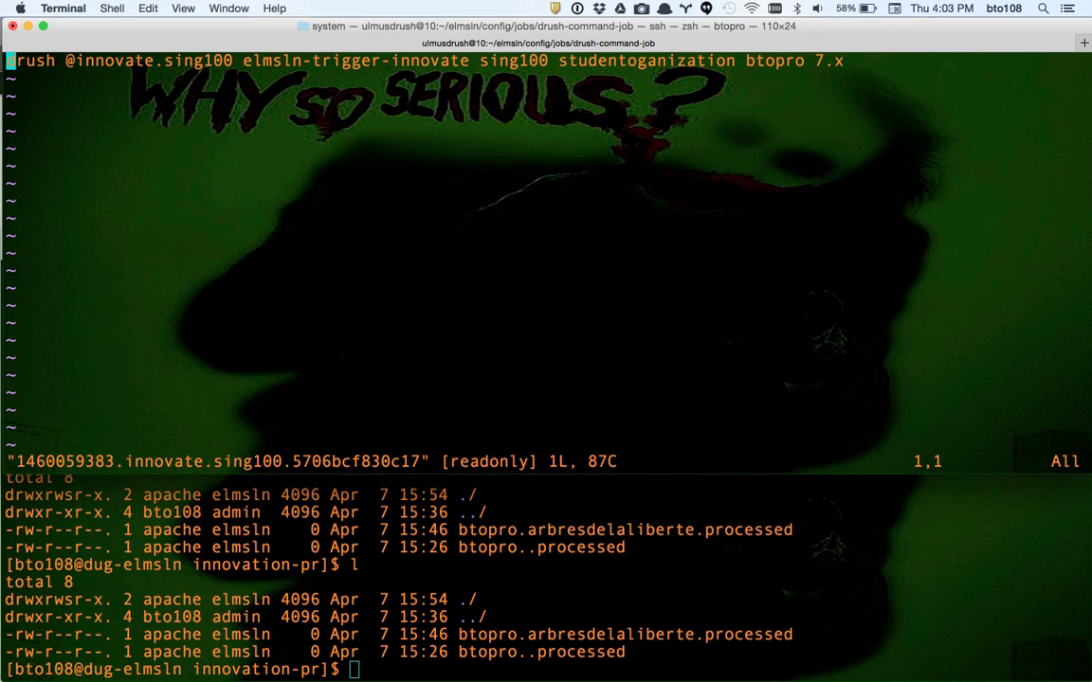
# - Examine the innovation name, user name and version arguments of the drush command in the job file and quit vi
pyautogui.doubleClick(539, 76)
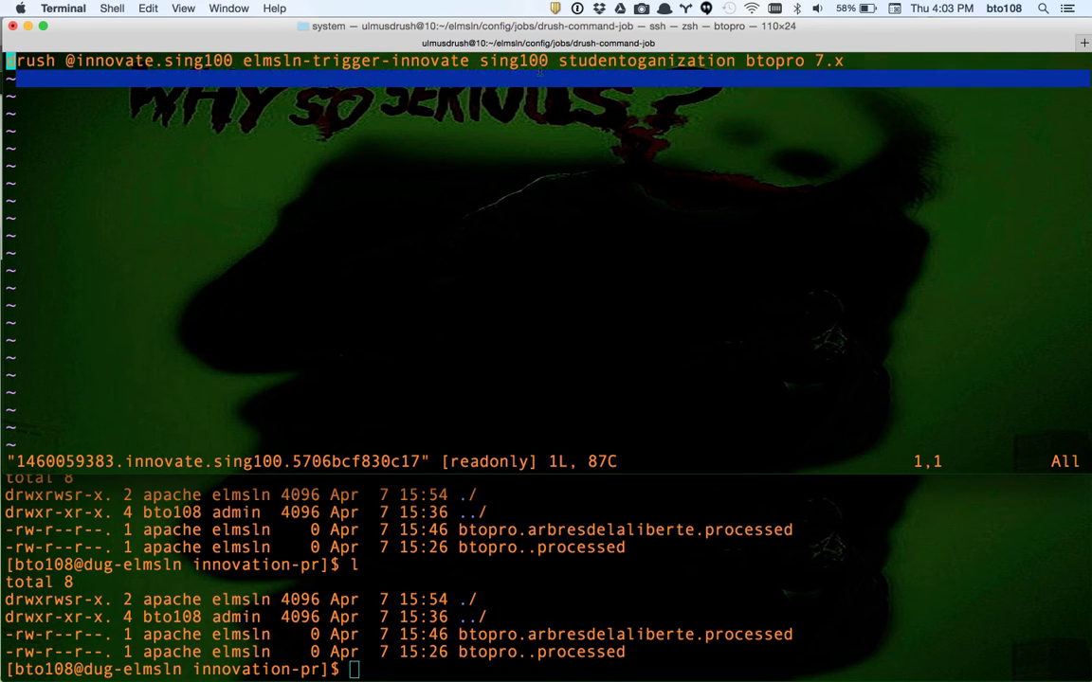
pyautogui.doubleClick(561, 59)
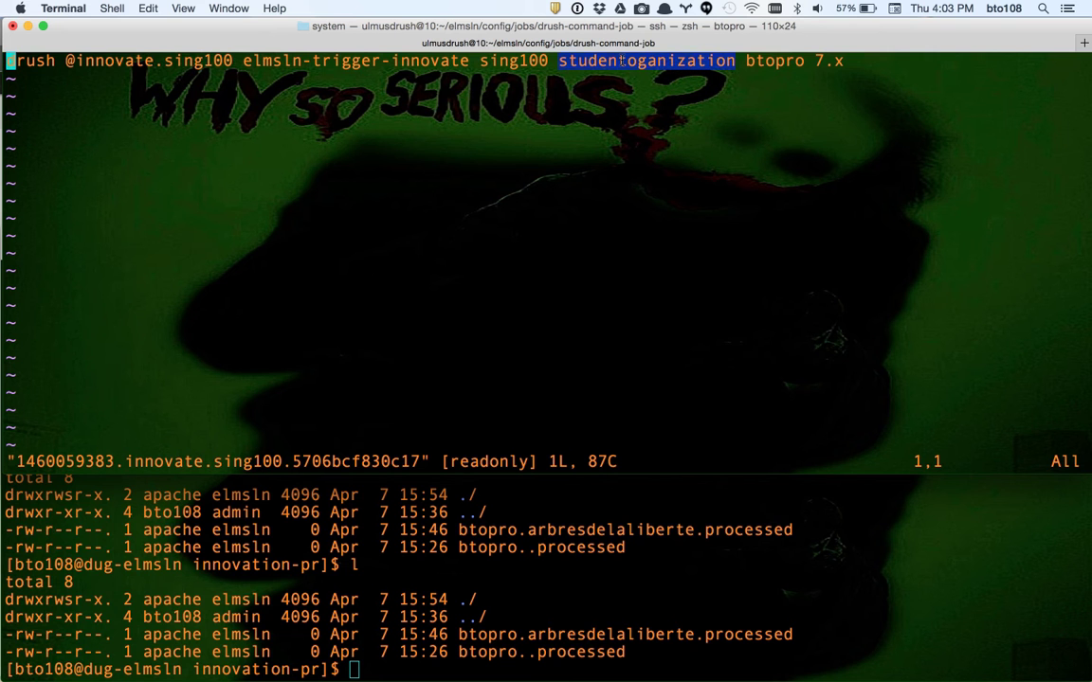
pyautogui.doubleClick(773, 60)
pyautogui.click(821, 61)
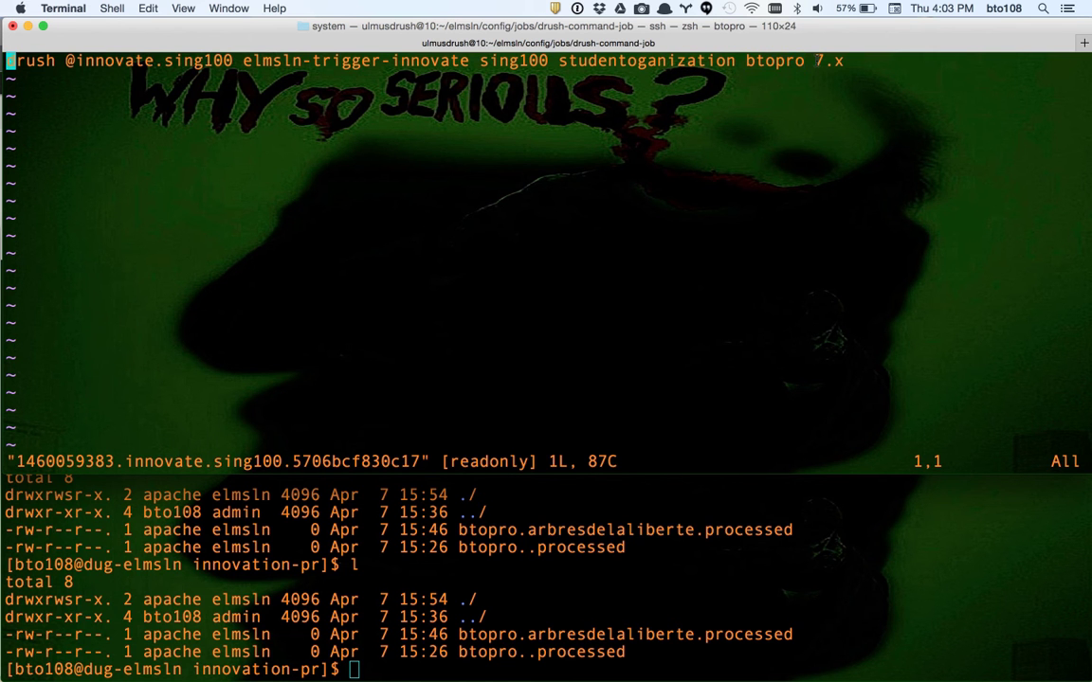
pyautogui.write(':q')
pyautogui.press('Return')
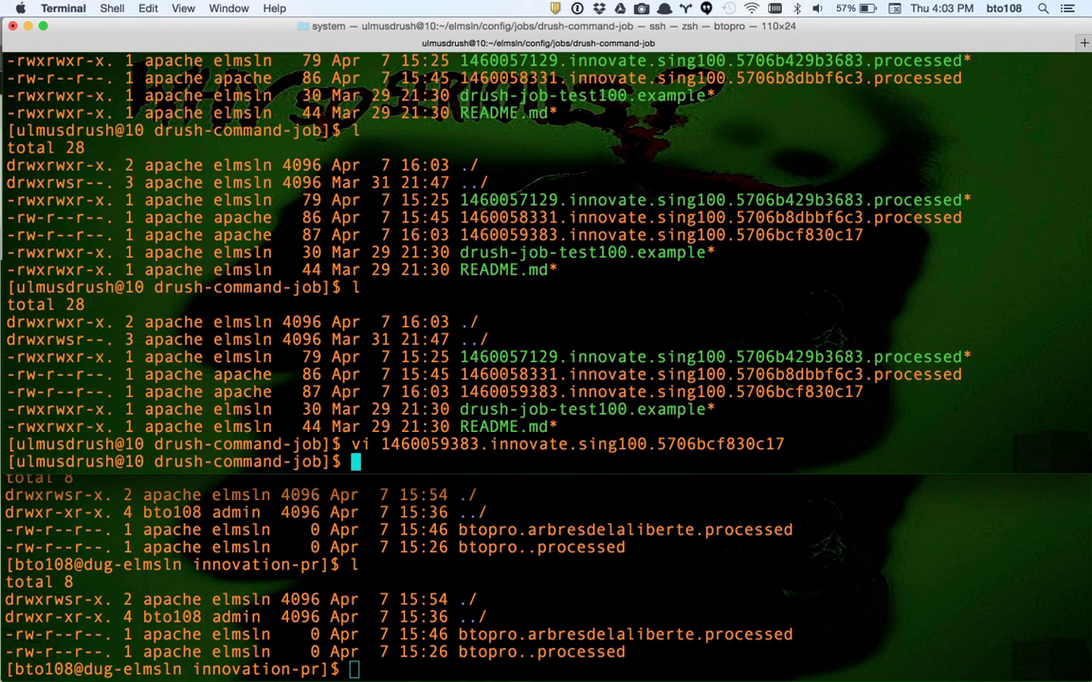
# - List the drush-command-job directory repeatedly with the l command to check whether the new job is processed
pyautogui.write('l')
pyautogui.press('Return')
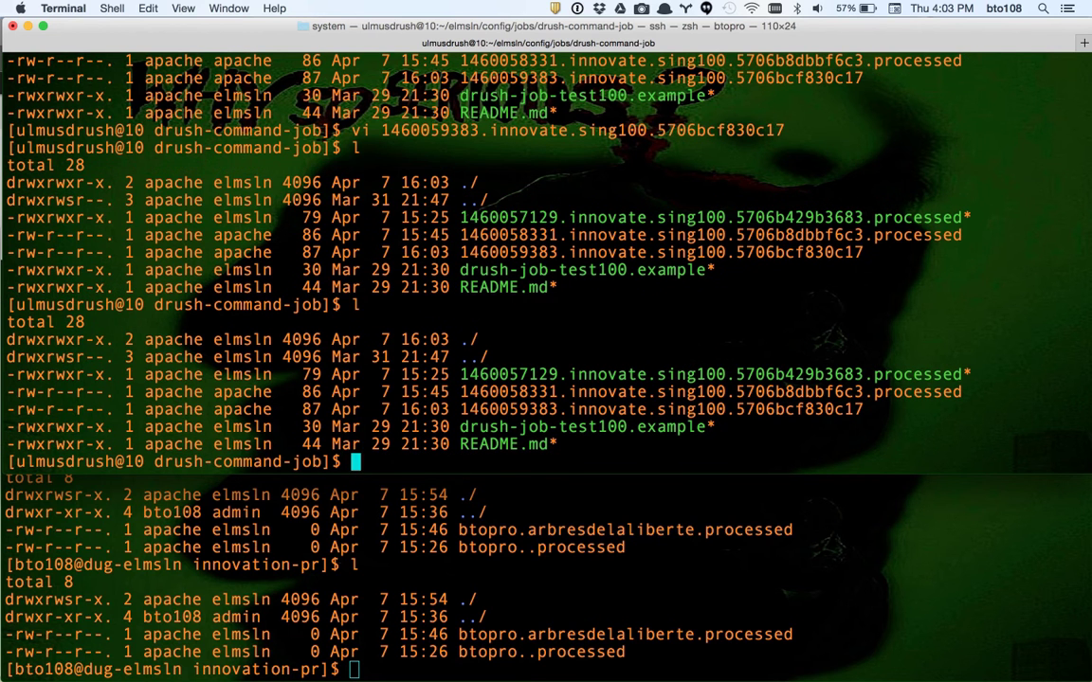
pyautogui.write('l')
pyautogui.press('Return')
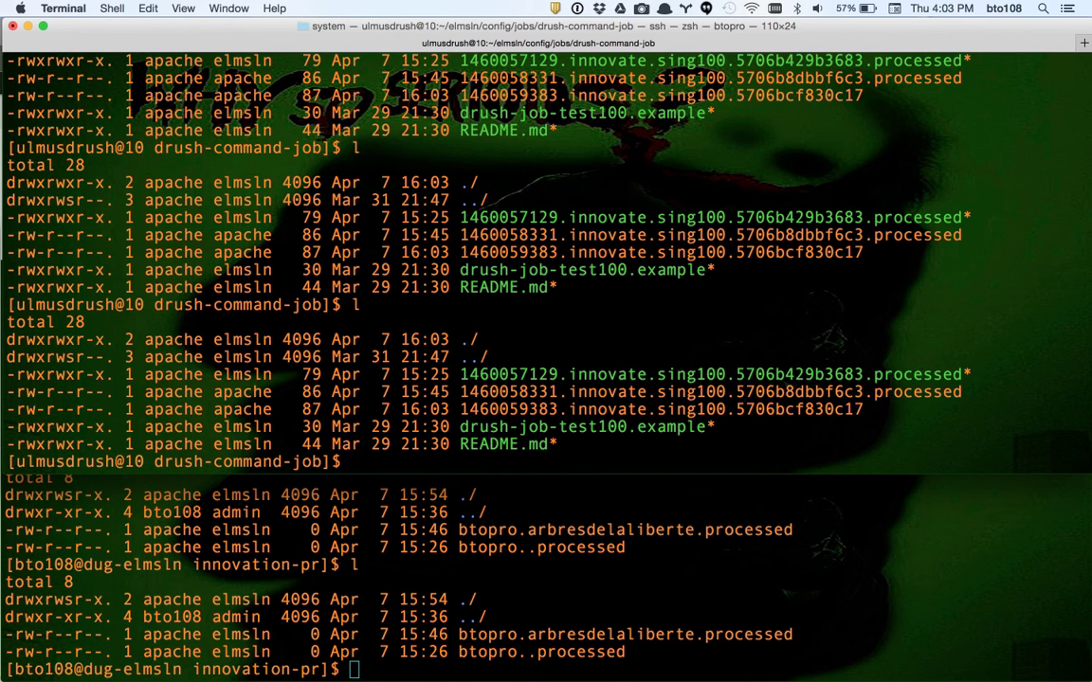
pyautogui.write('l')
pyautogui.press('BackSpace')
# - Switch to Chrome and open the arbresdelaliberte folder in that innovation's branch of the wildwest GitHub repository
pyautogui.press('super+Tab')
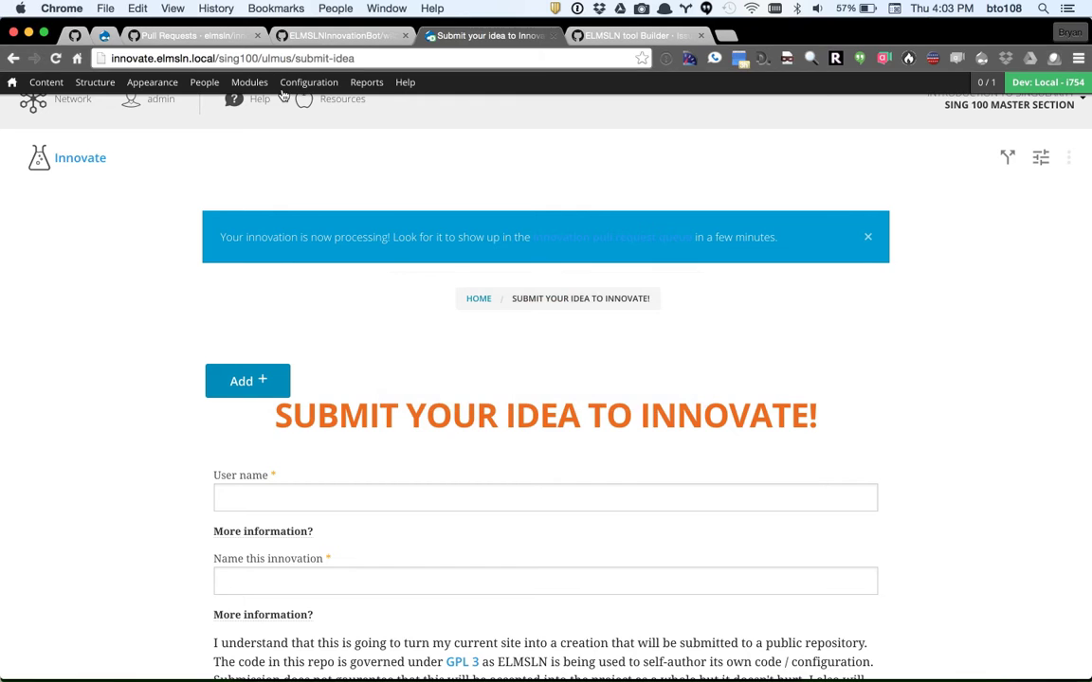
pyautogui.click(336, 35)
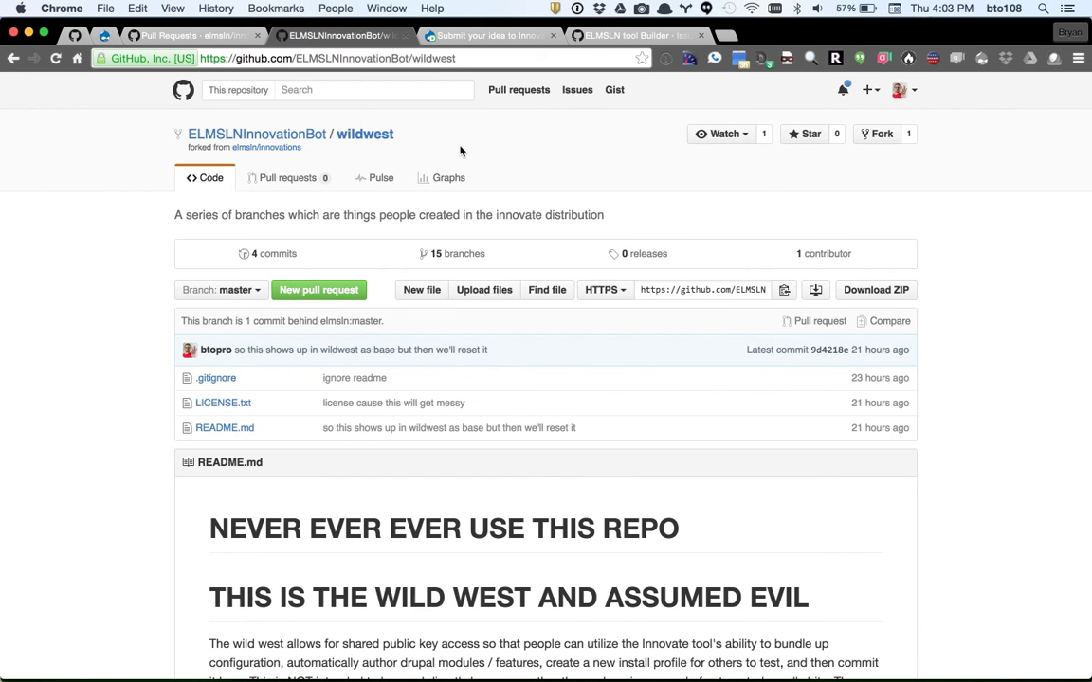
pyautogui.click(461, 253)
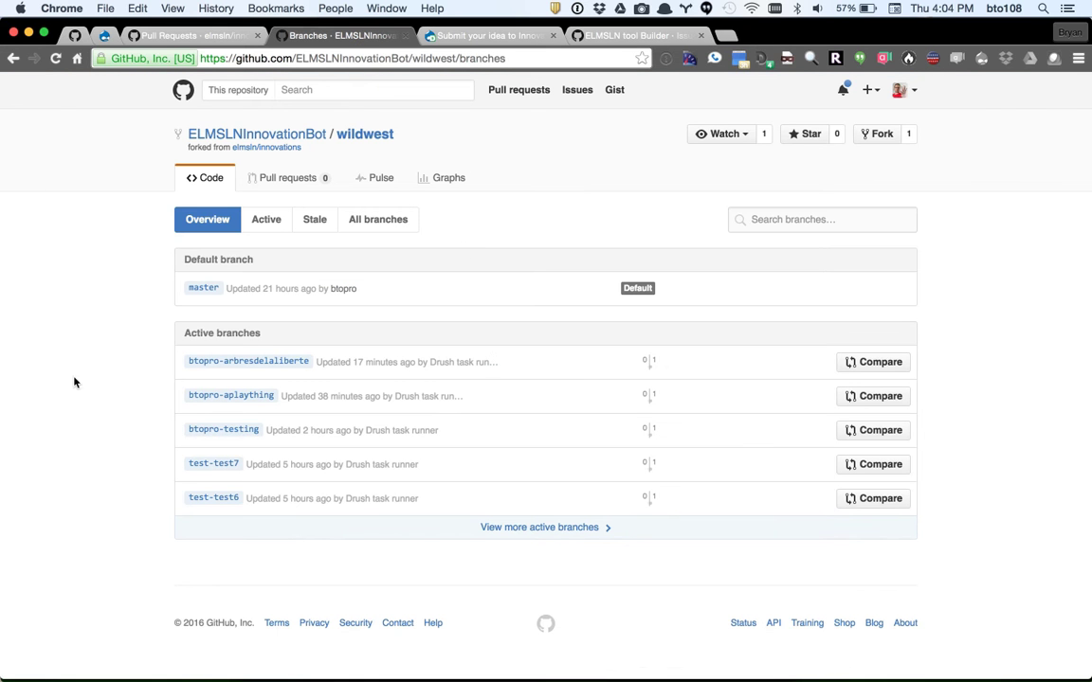
pyautogui.click(208, 362)
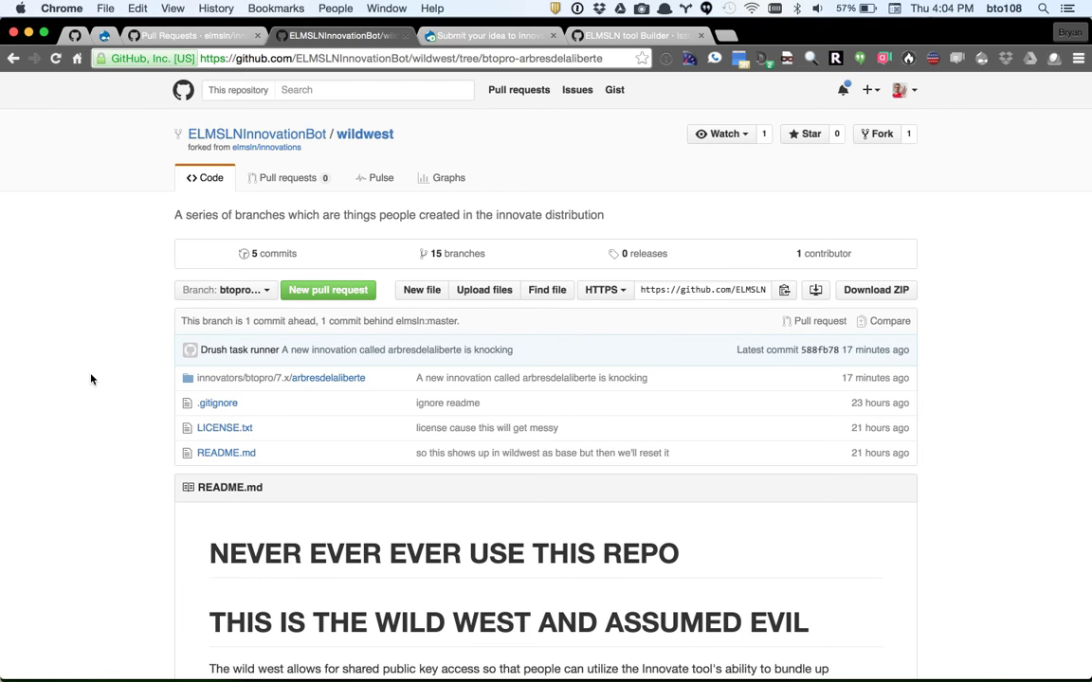
pyautogui.click(318, 384)
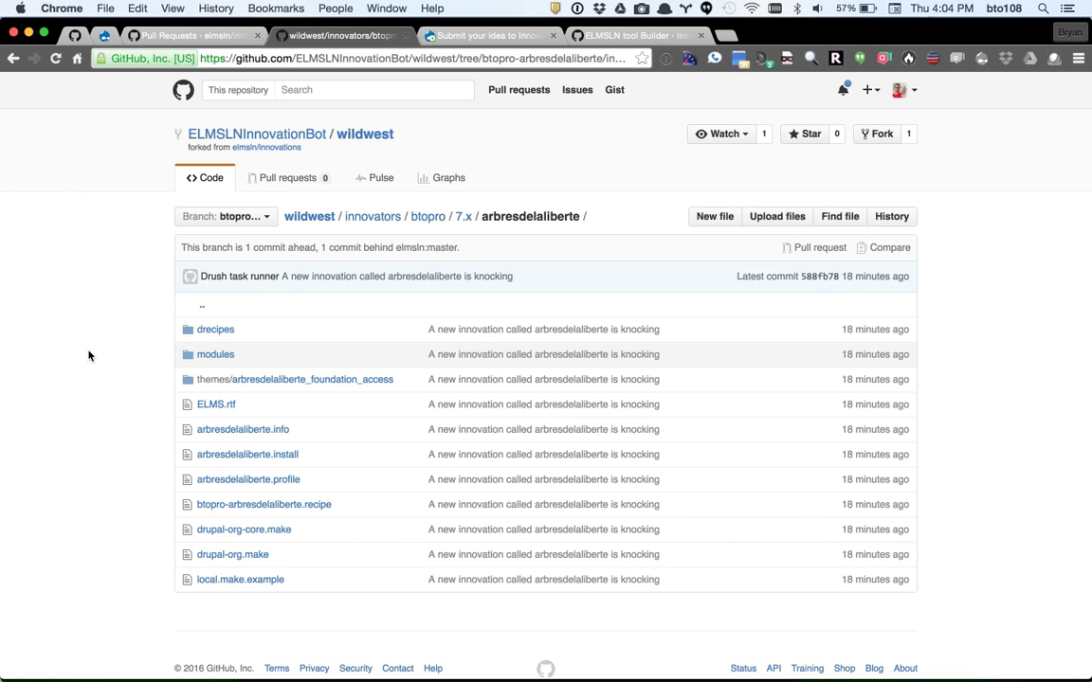
# - Review the dependencies in arbresdelaliberte.info down to its innovation-specific entries and return to the arbresdelaliberte folder
pyautogui.click(270, 429)
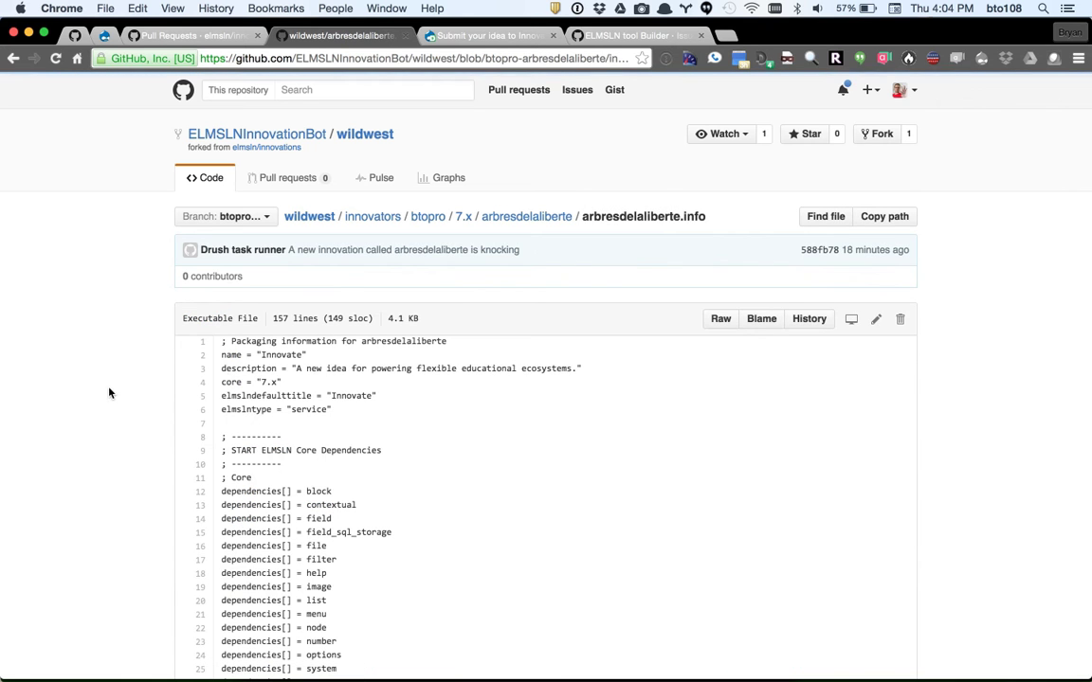
pyautogui.scroll(-1, 333, 373)
pyautogui.scroll(-20, 333, 374)
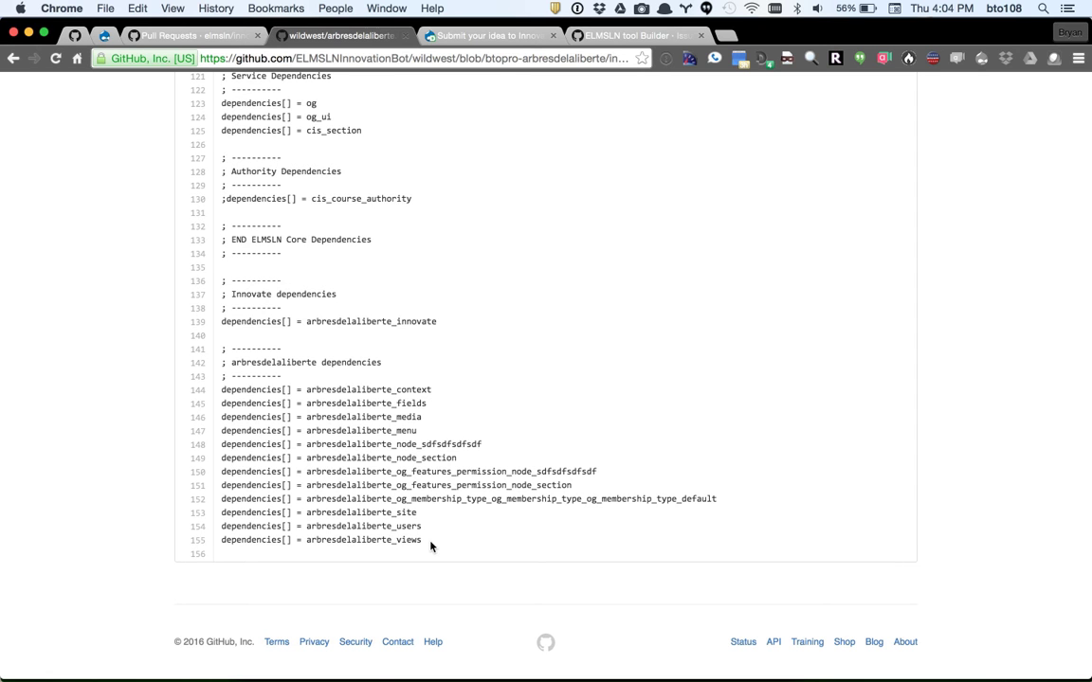
pyautogui.moveTo(430, 547); pyautogui.dragTo(268, 366)
pyautogui.click(268, 390)
pyautogui.press('super+bracketleft')
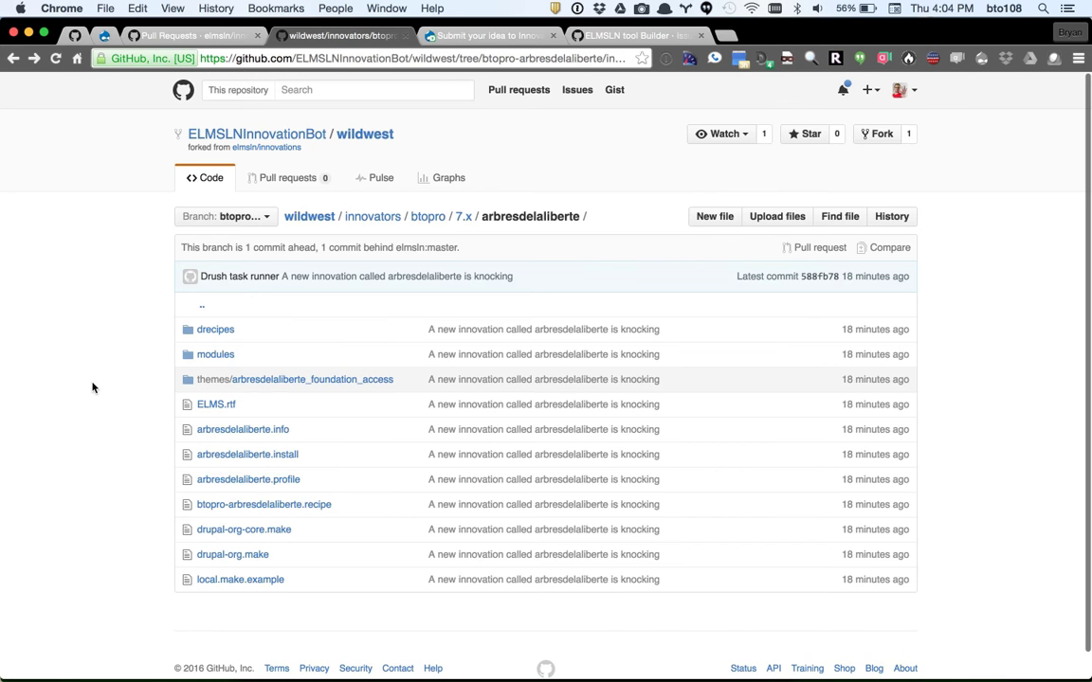
# - Skim through the arbresdelaliberte recipe file's commands and arguments and return to the arbresdelaliberte folder
pyautogui.click(297, 510)
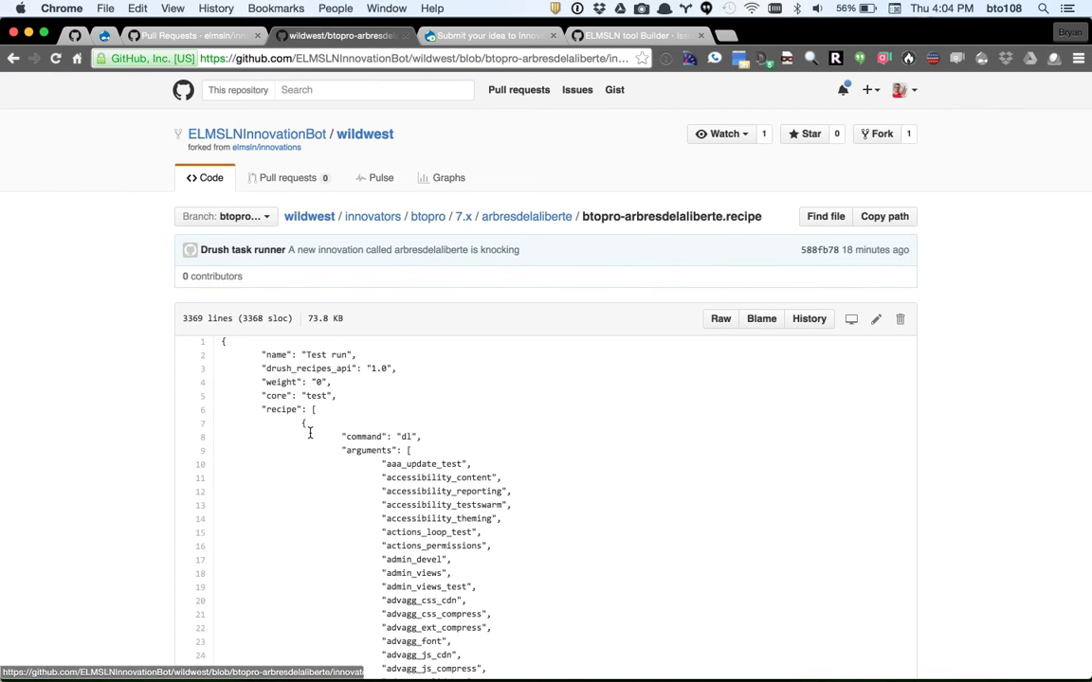
pyautogui.scroll(-20, 341, 398)
pyautogui.scroll(-20, 404, 369)
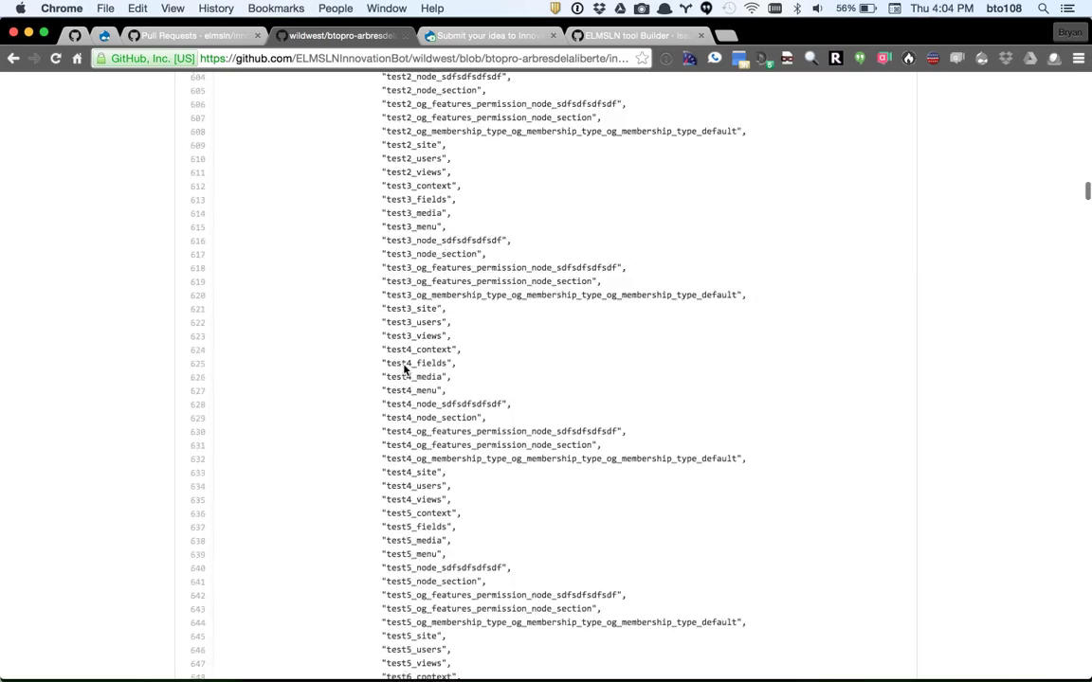
pyautogui.scroll(-20, 404, 369)
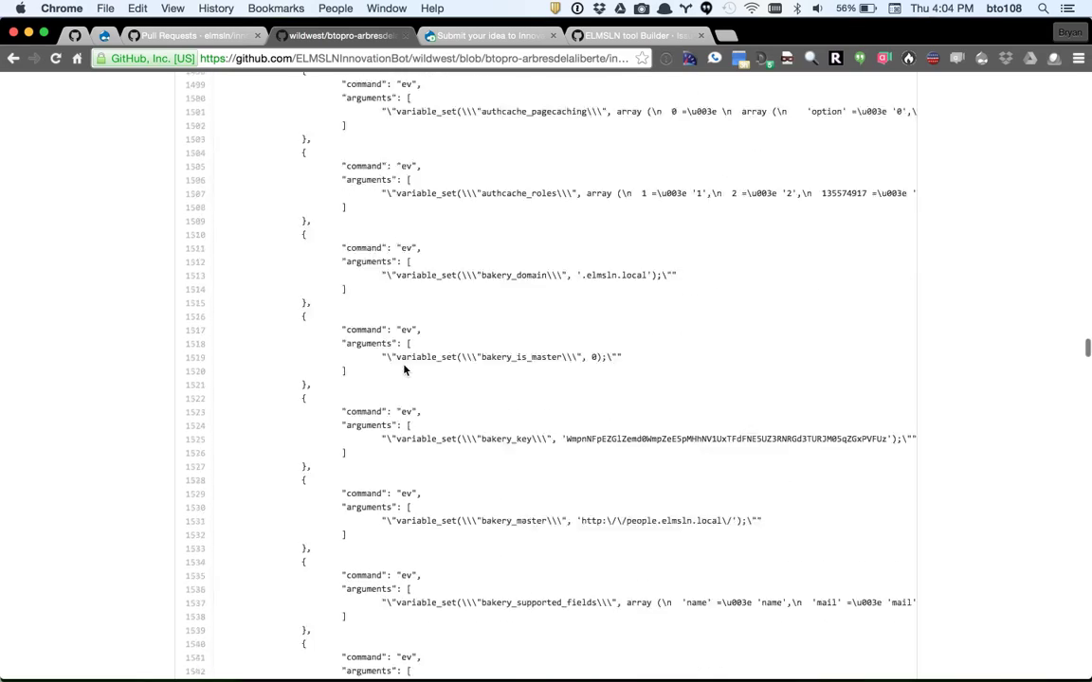
pyautogui.scroll(-20, 404, 370)
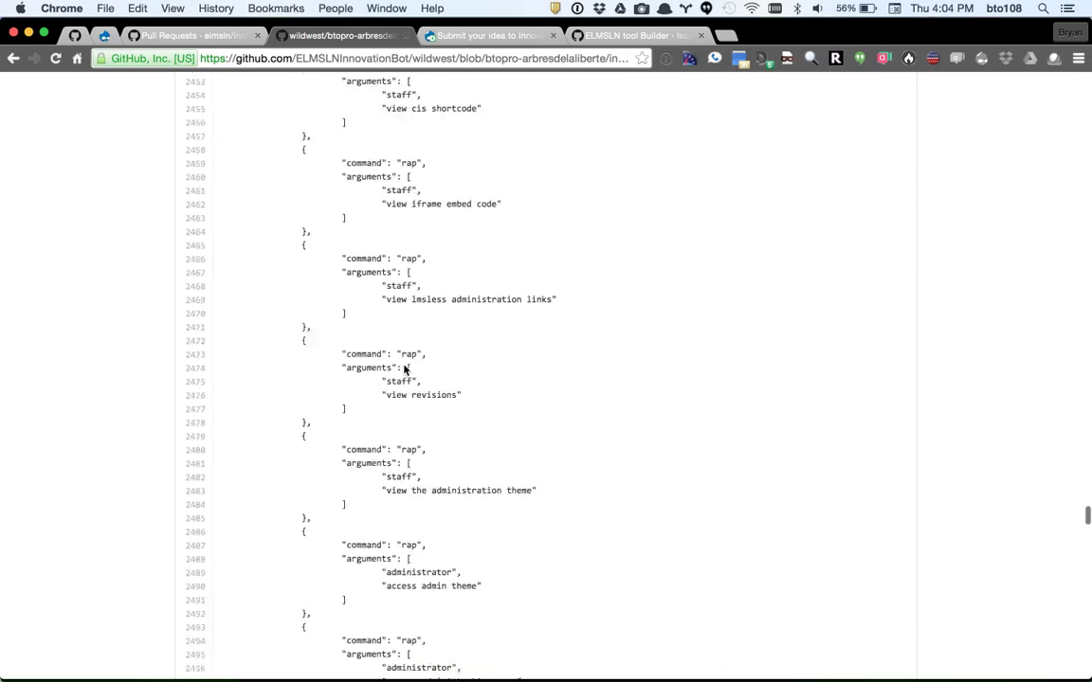
pyautogui.scroll(-20, 403, 370)
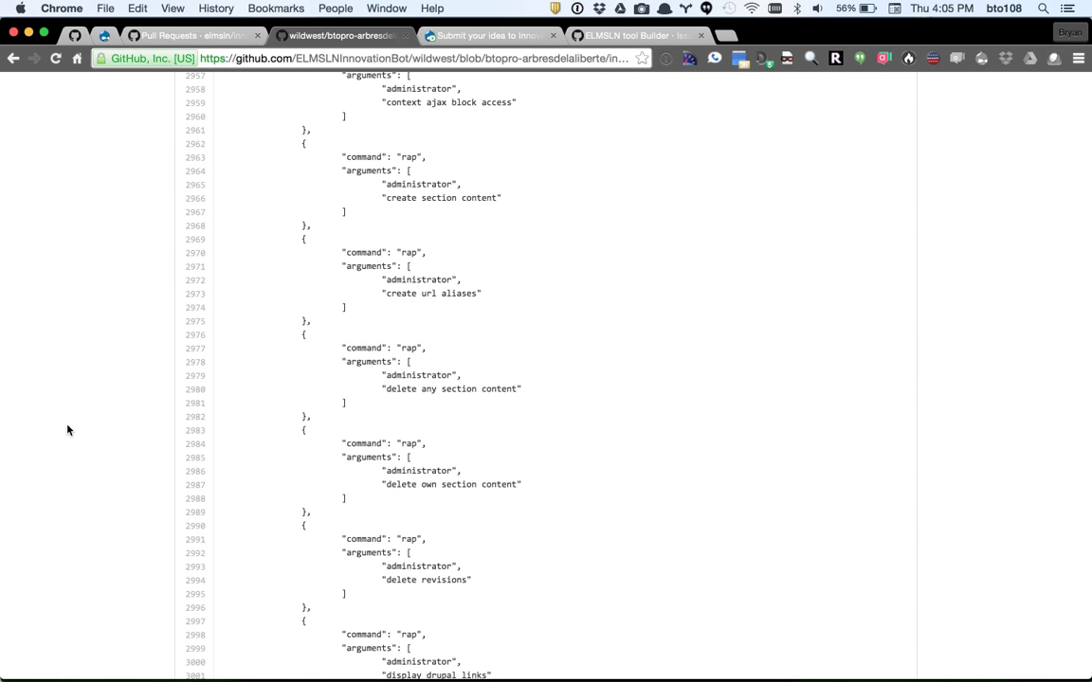
pyautogui.press('super+bracketleft')
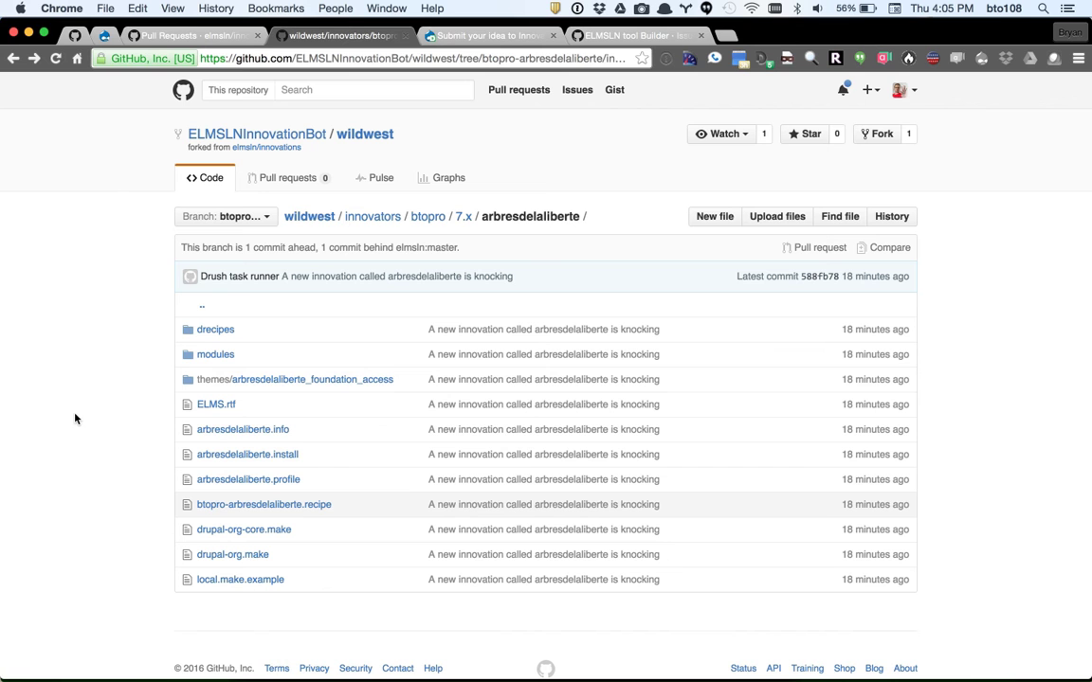
# - Look into the arbresdelaliberte_foundation_access theme folder and the features folder inside modules
pyautogui.click(279, 381)
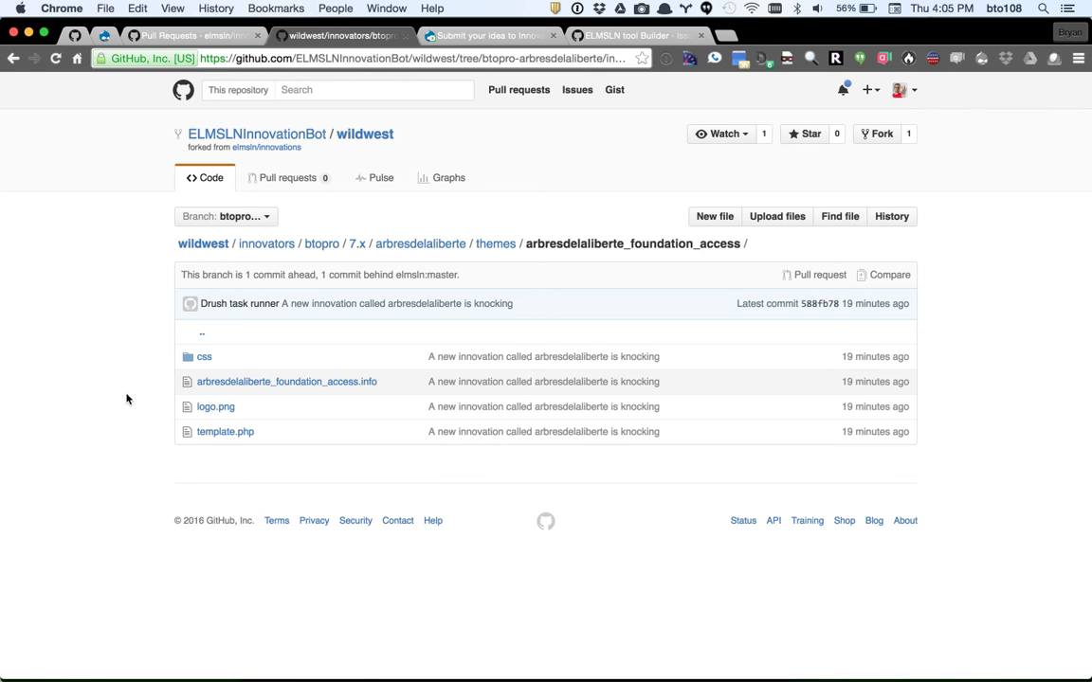
pyautogui.click(218, 410)
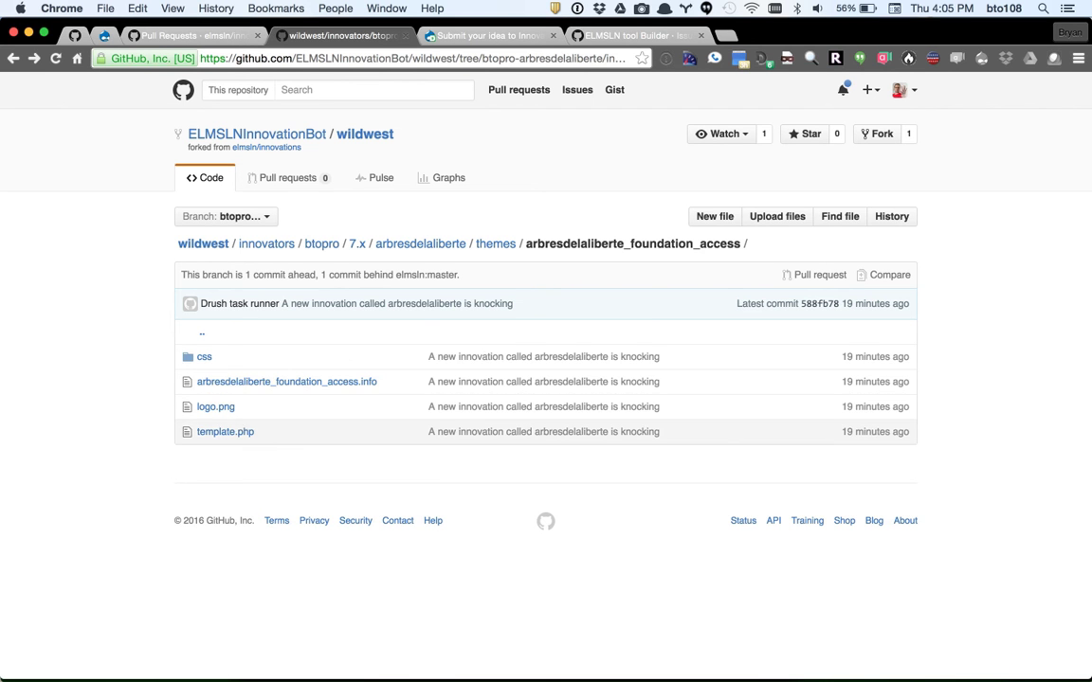
pyautogui.click(214, 355)
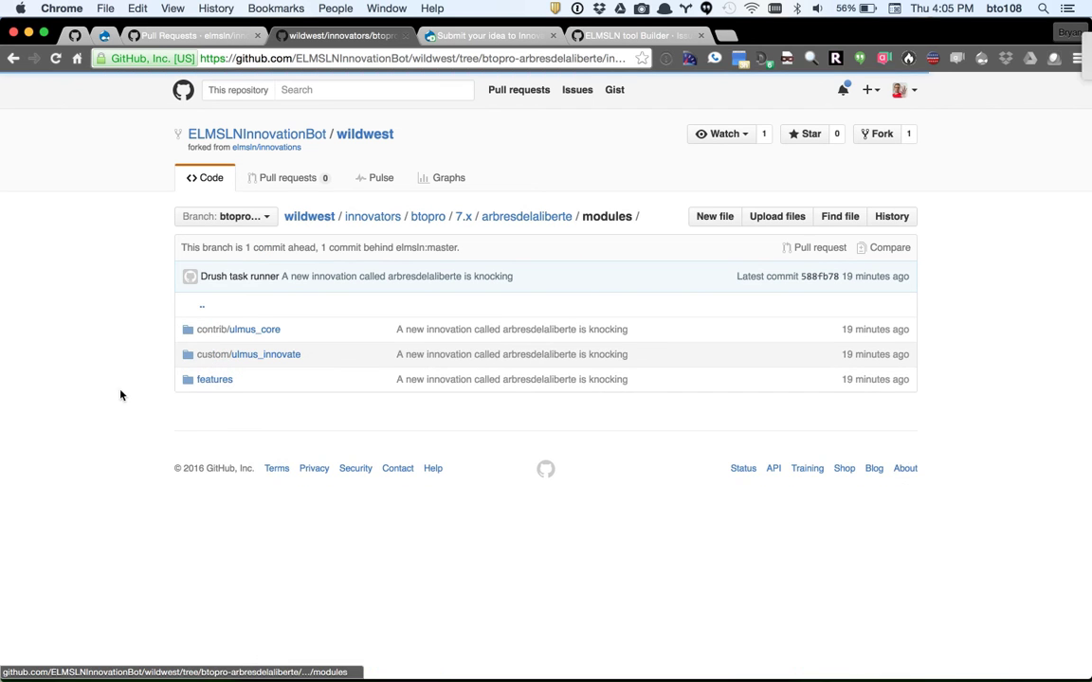
pyautogui.click(215, 382)
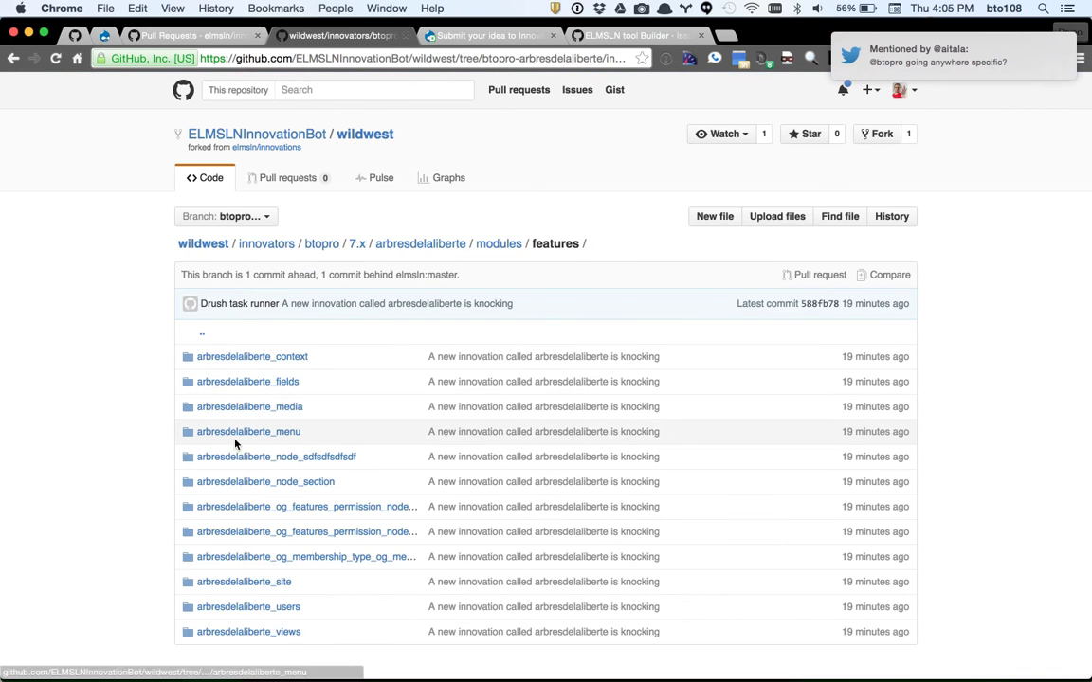
pyautogui.scroll(-1, 105, 414)
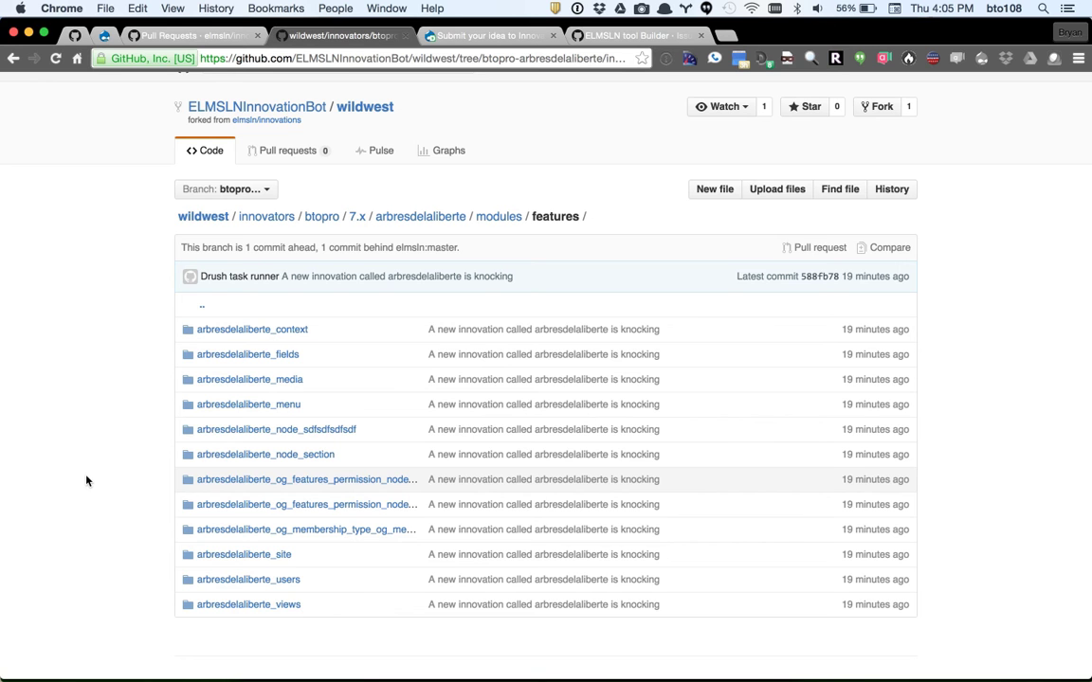
# - Return to the wildwest repository's main page and check the job file listing in Terminal before switching back to Chrome
pyautogui.click(380, 108)
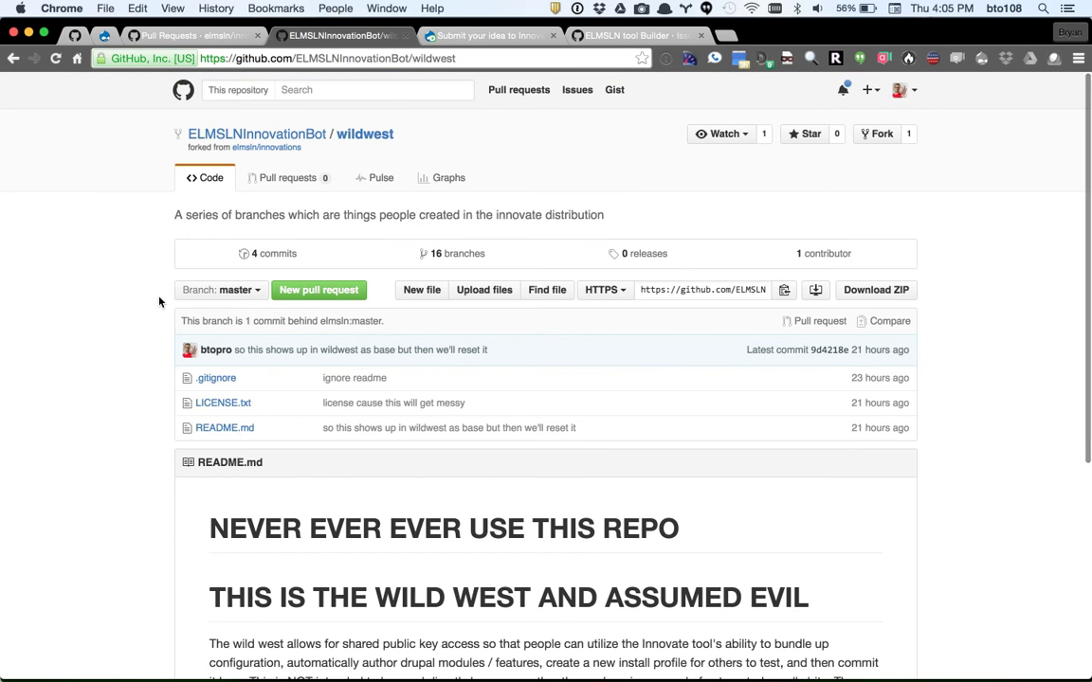
pyautogui.press('super+Tab')
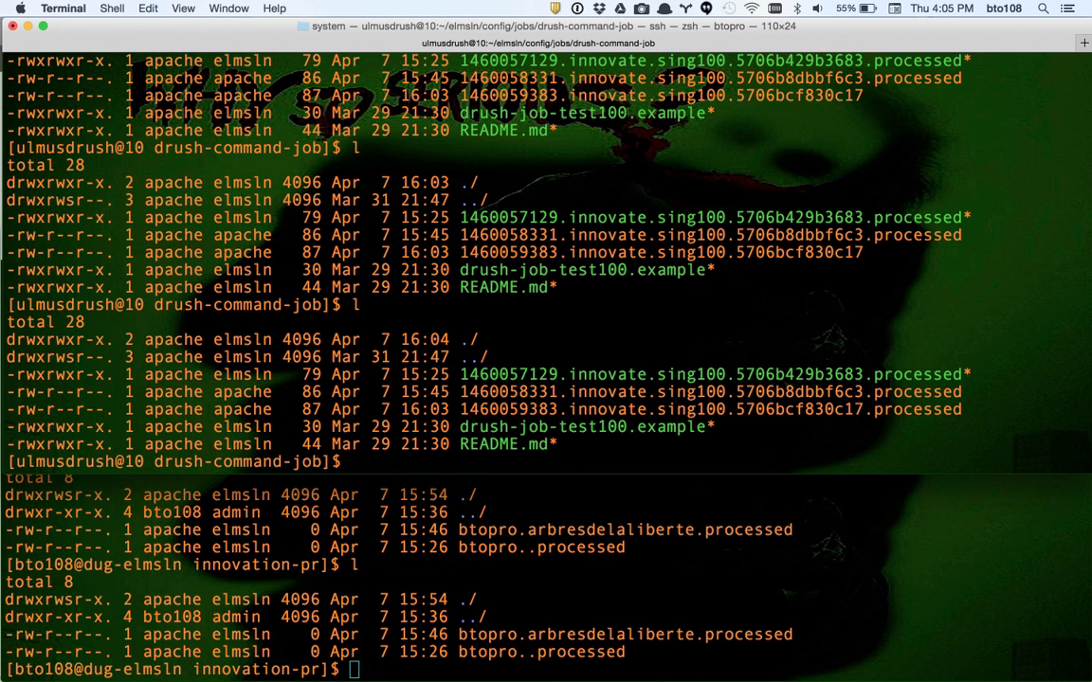
pyautogui.press('super+Tab')
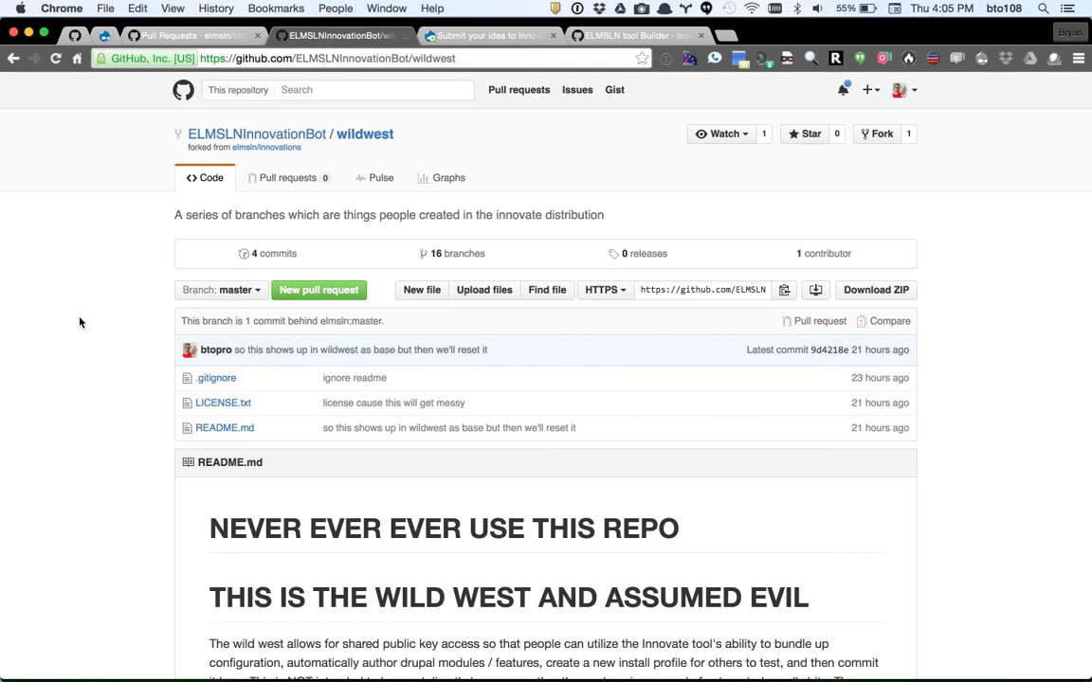
# - Open the studentoganization branch from the wildwest branch list and look over its files and README
pyautogui.click(470, 256)
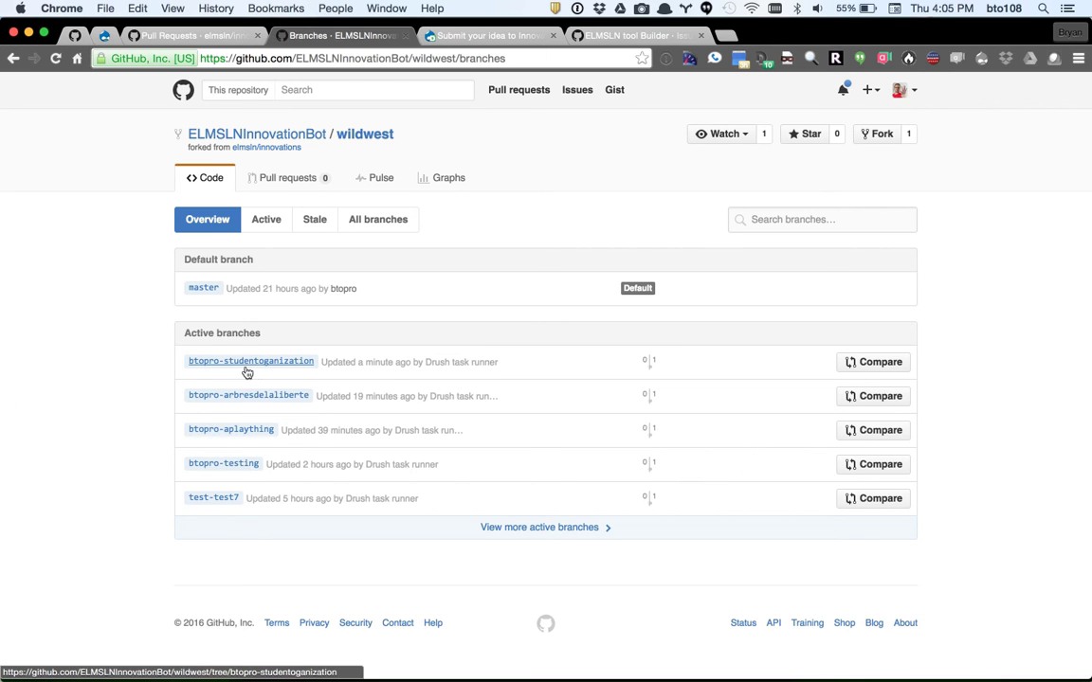
pyautogui.click(257, 365)
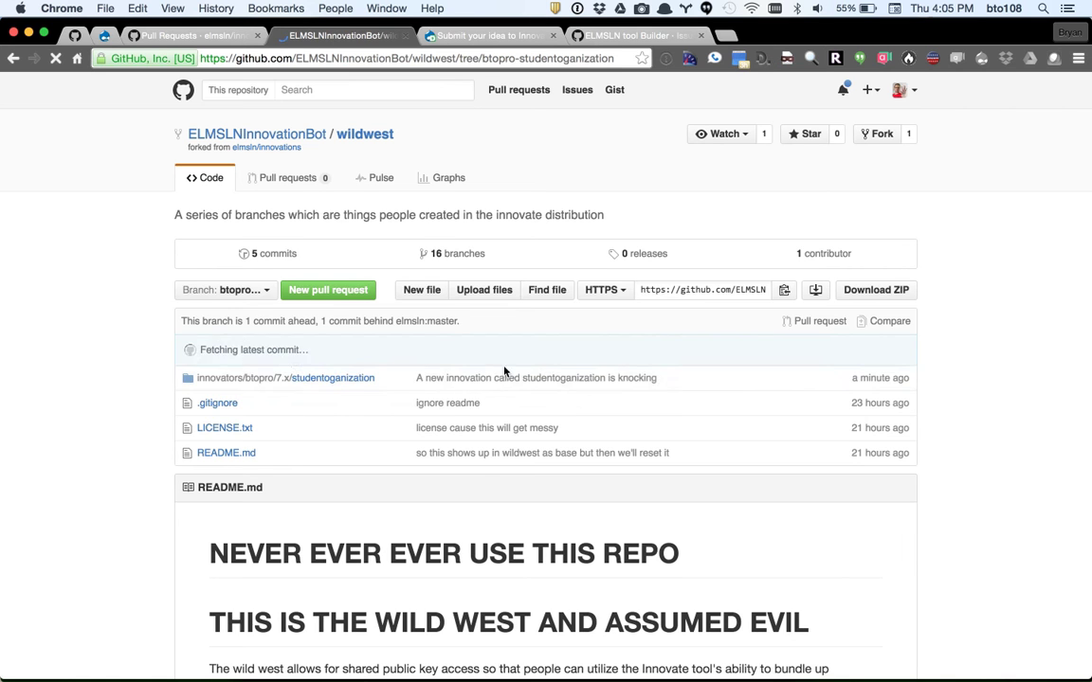
pyautogui.scroll(-5, 51, 389)
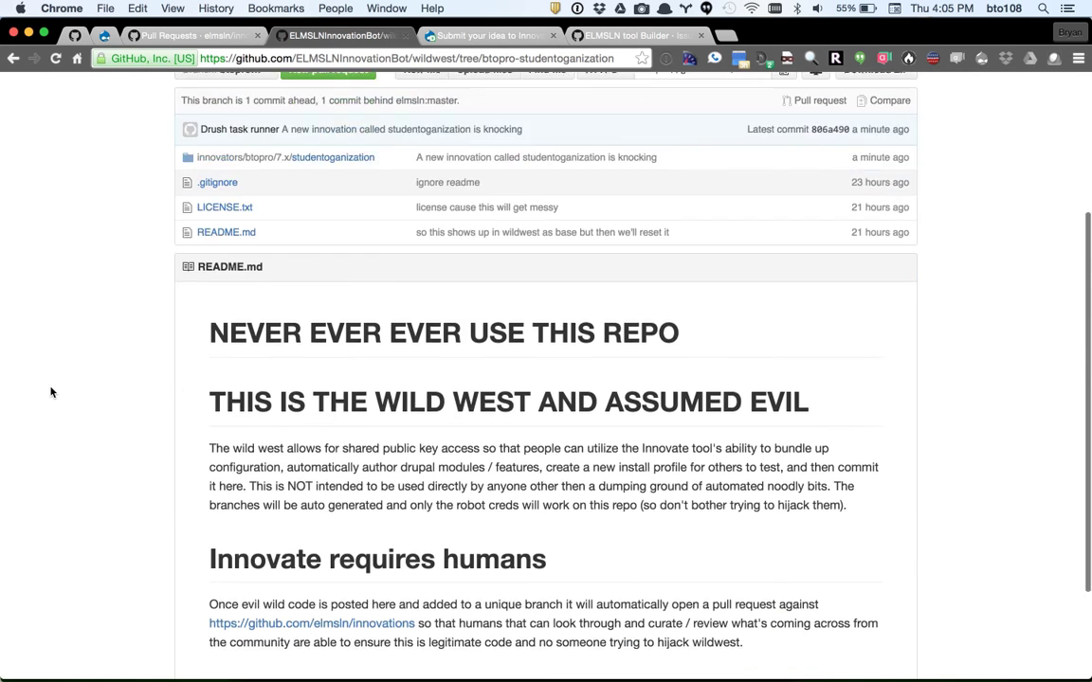
pyautogui.scroll(4, 82, 382)
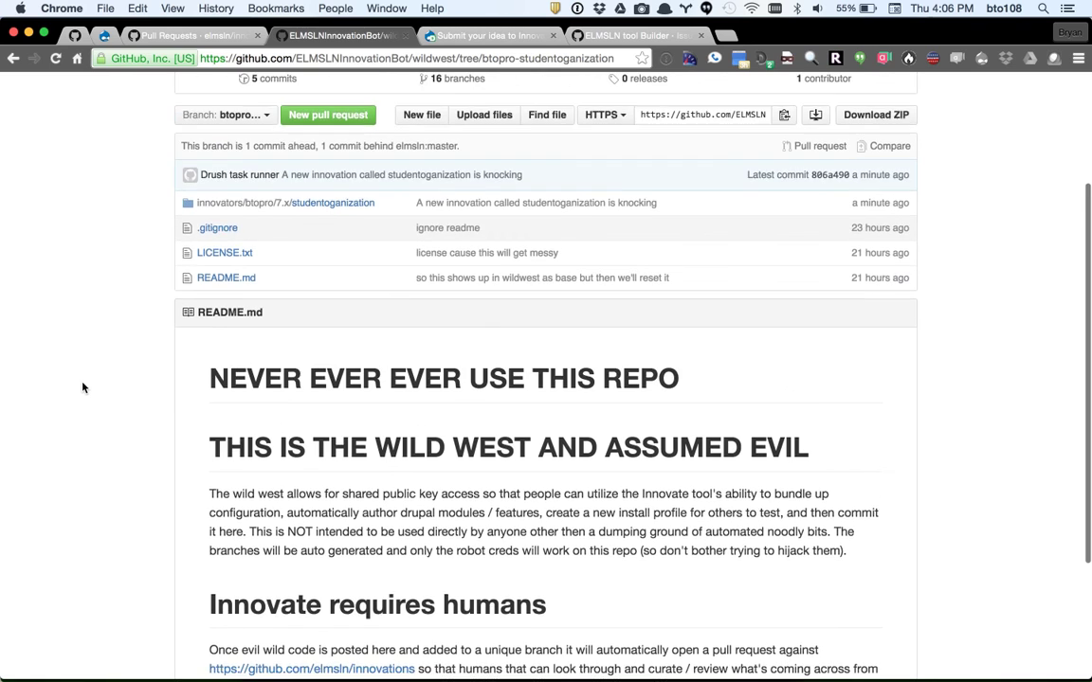
pyautogui.scroll(1, 50, 392)
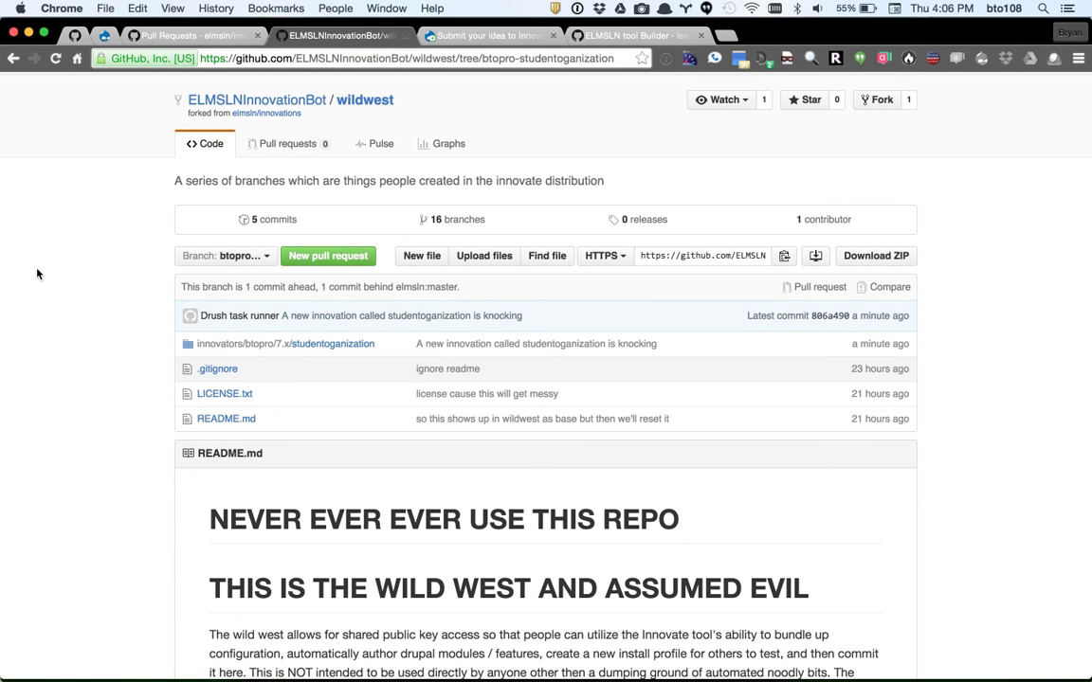
# - Switch to Terminal, list the innovation-pr folder's files again and check the entry for studentoganization
pyautogui.press('super+Tab')
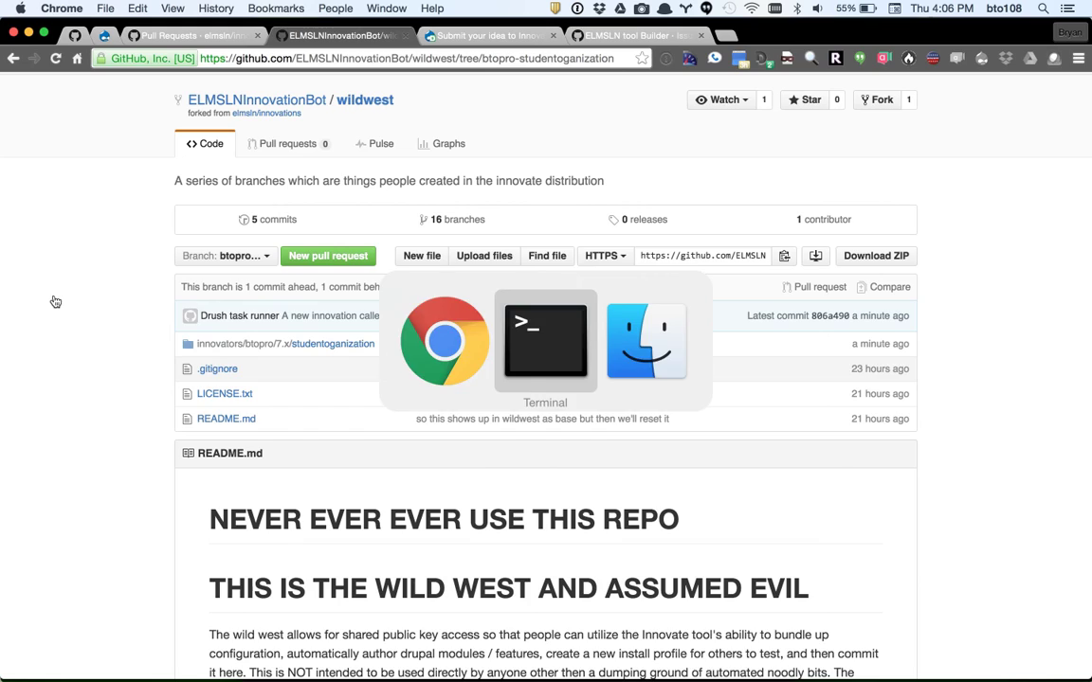
pyautogui.click(318, 644)
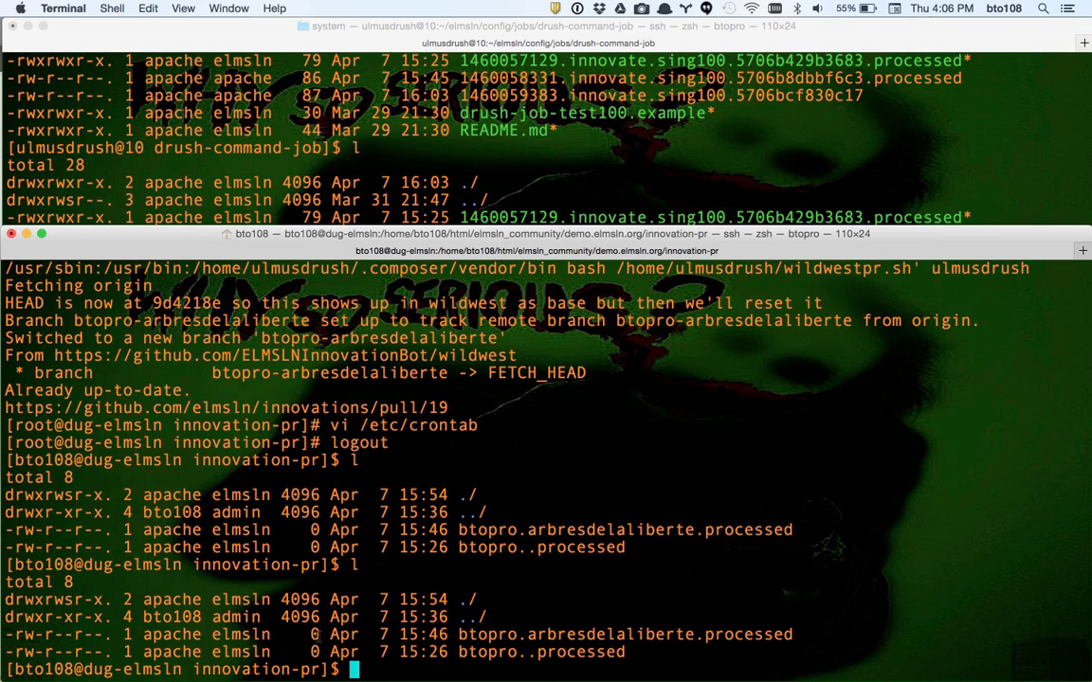
pyautogui.write('l')
pyautogui.press('Return')
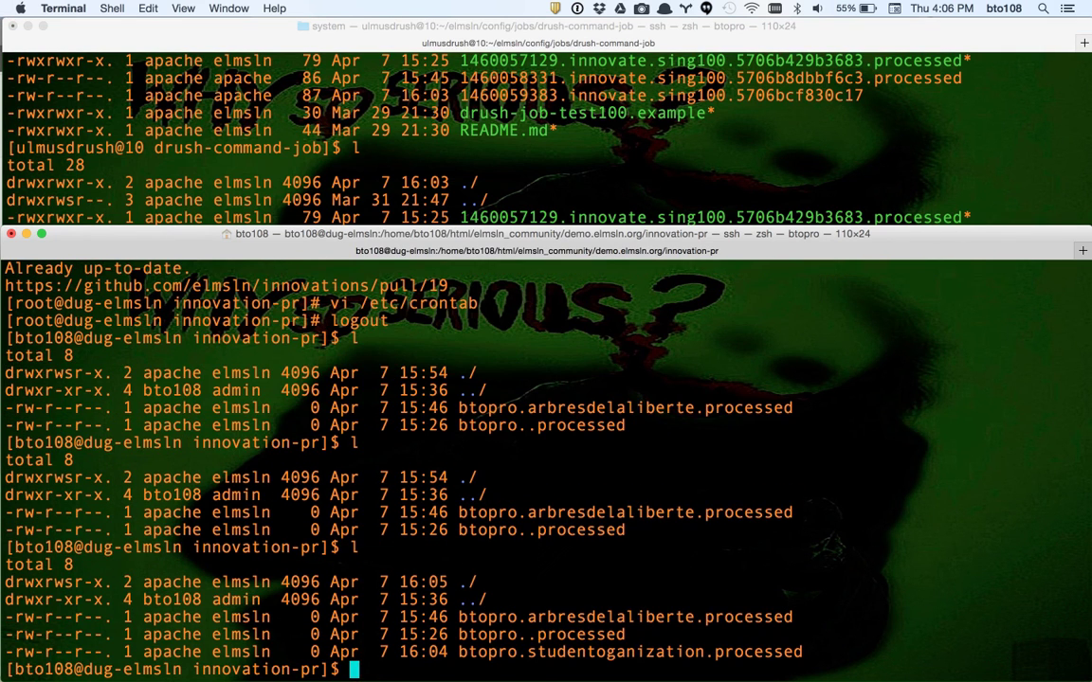
pyautogui.moveTo(787, 678)
pyautogui.moveTo(457, 654); pyautogui.dragTo(705, 656)
pyautogui.click(703, 657)
# - Back in Chrome, review the changed files of the studentoganization pull request in elmsln/innovations and return to the pull request list
pyautogui.press('super+Tab')
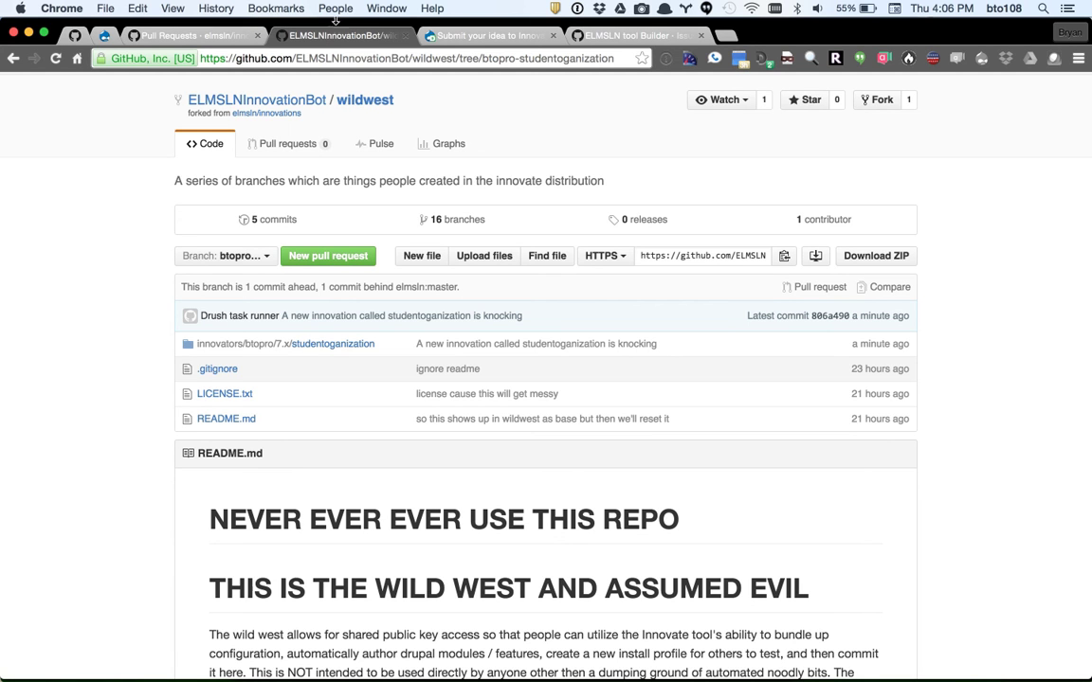
pyautogui.click(269, 115)
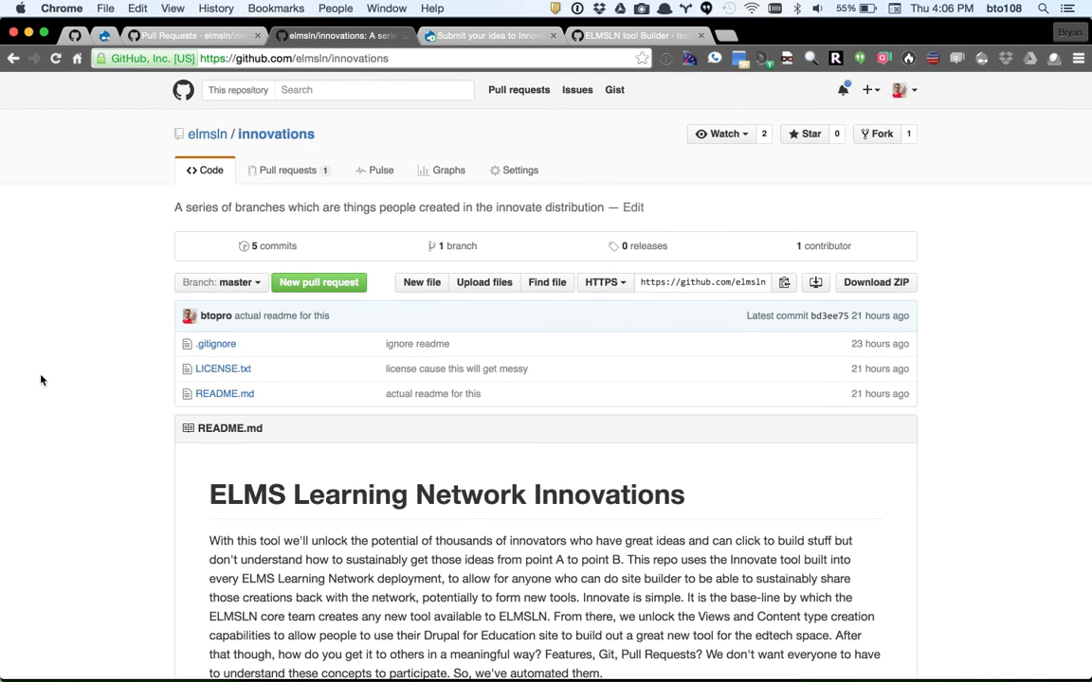
pyautogui.click(296, 171)
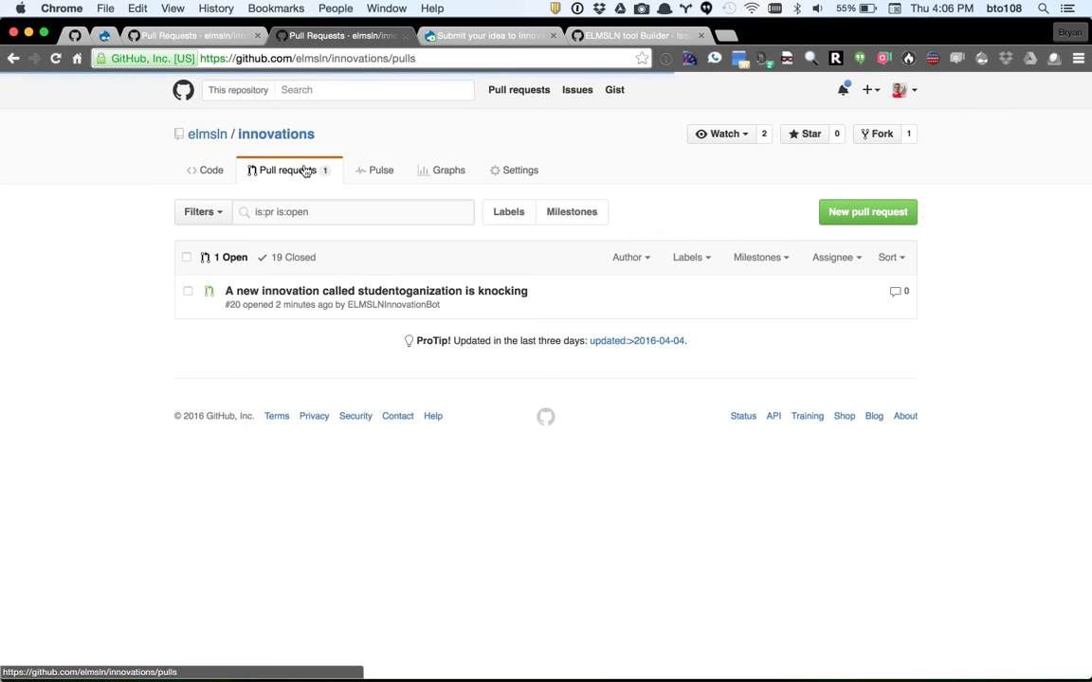
pyautogui.click(369, 296)
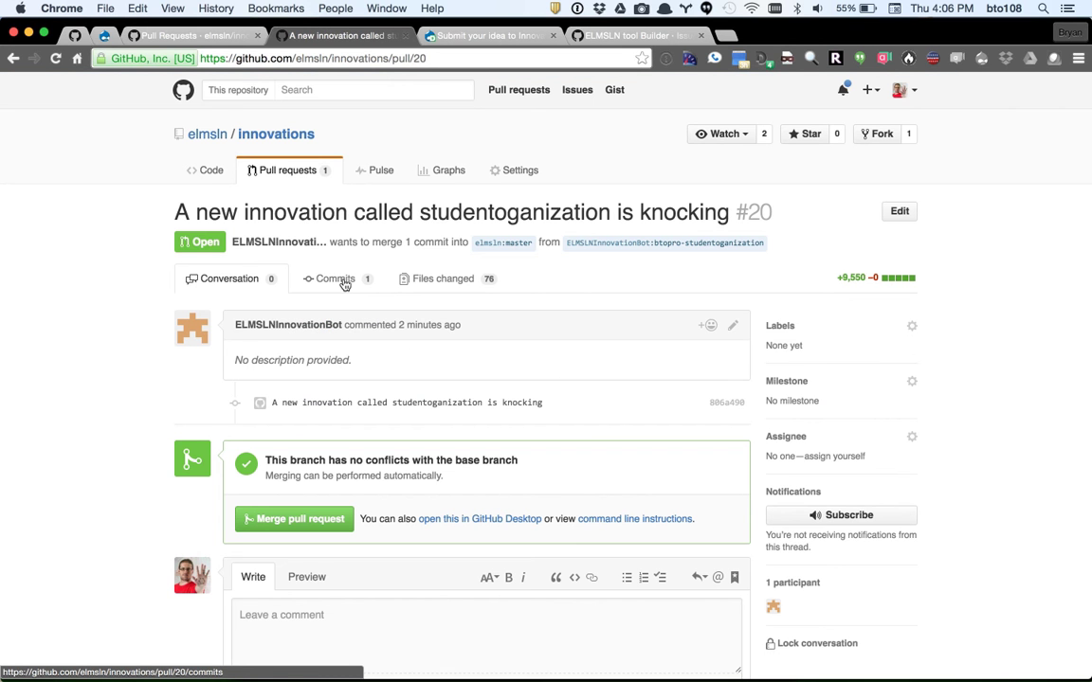
pyautogui.click(451, 280)
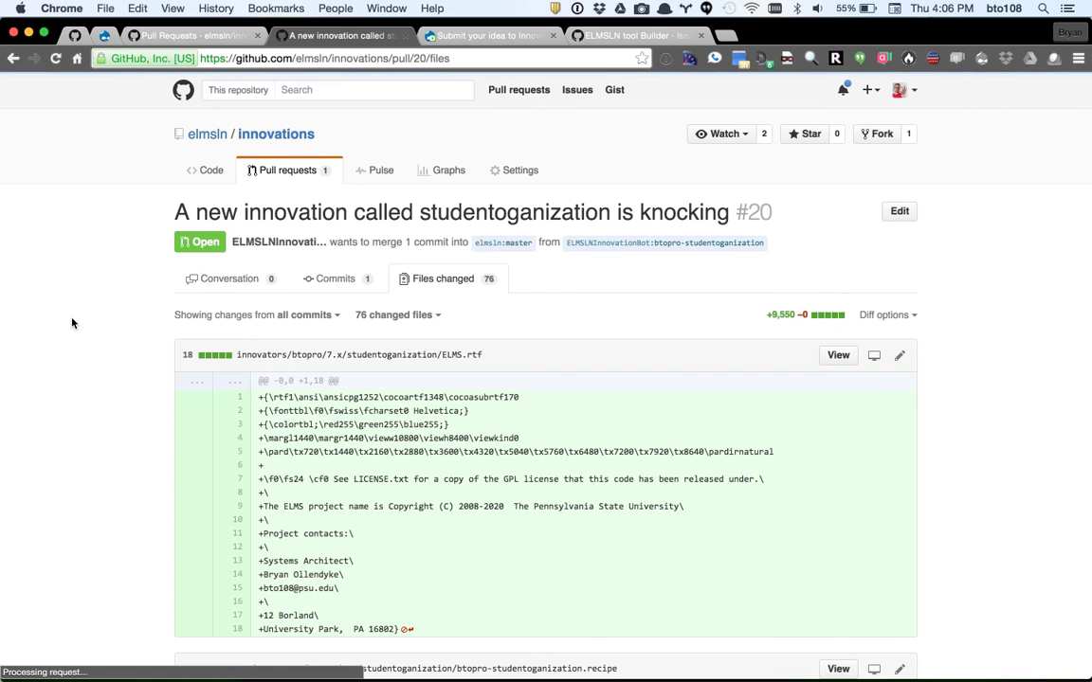
pyautogui.click(296, 173)
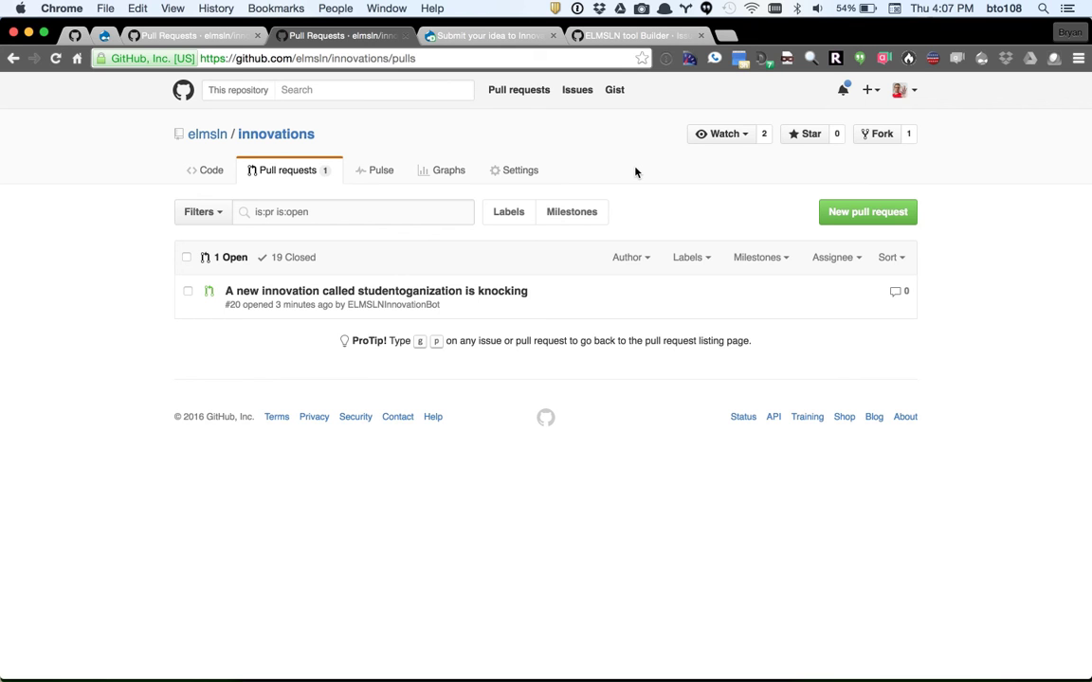
pyautogui.click(642, 8)
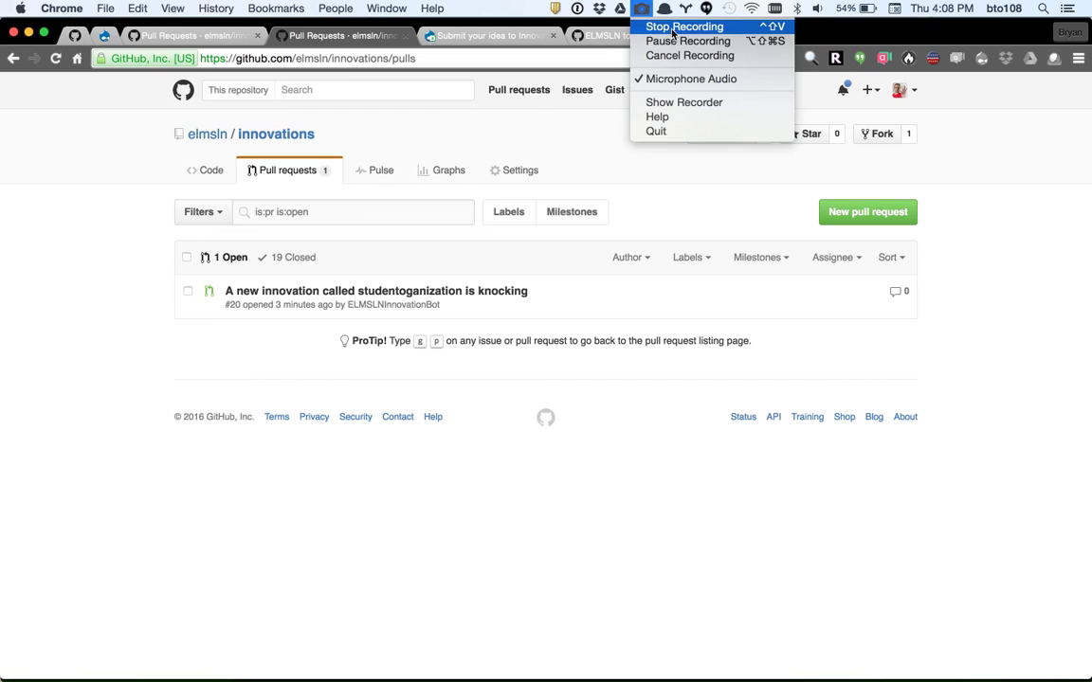